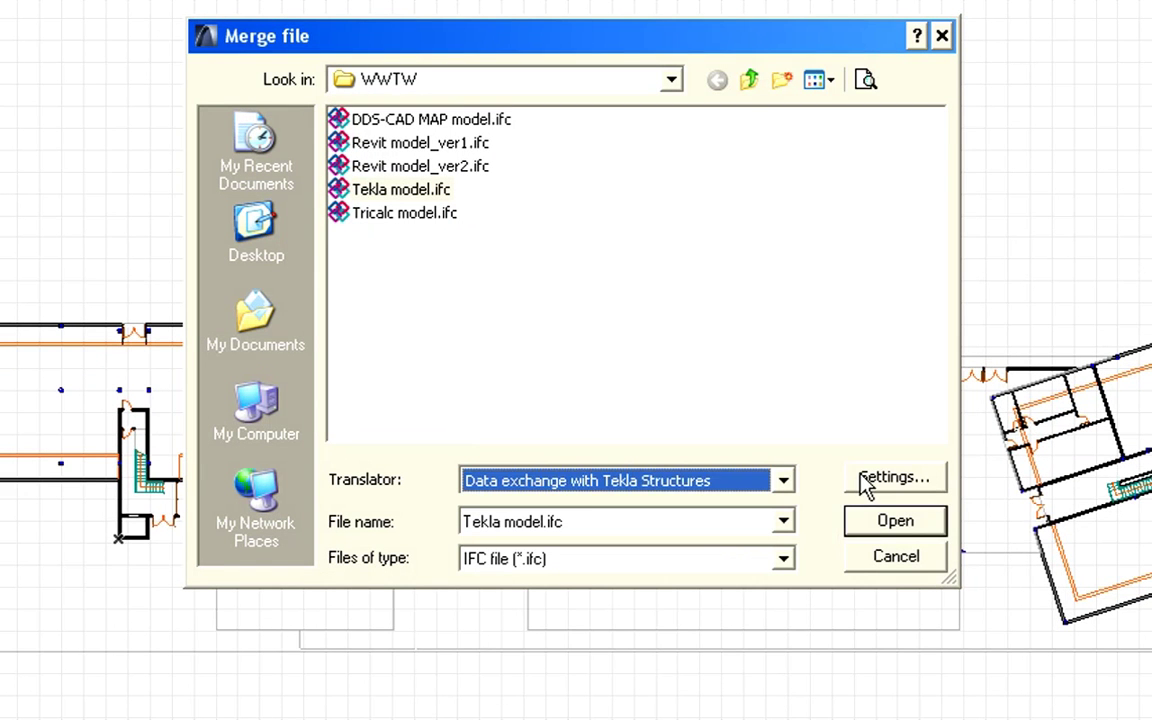
Step: Review the Tekla Structures translator's IFC material conversion table and missing-material fill options
left_click(866, 484)
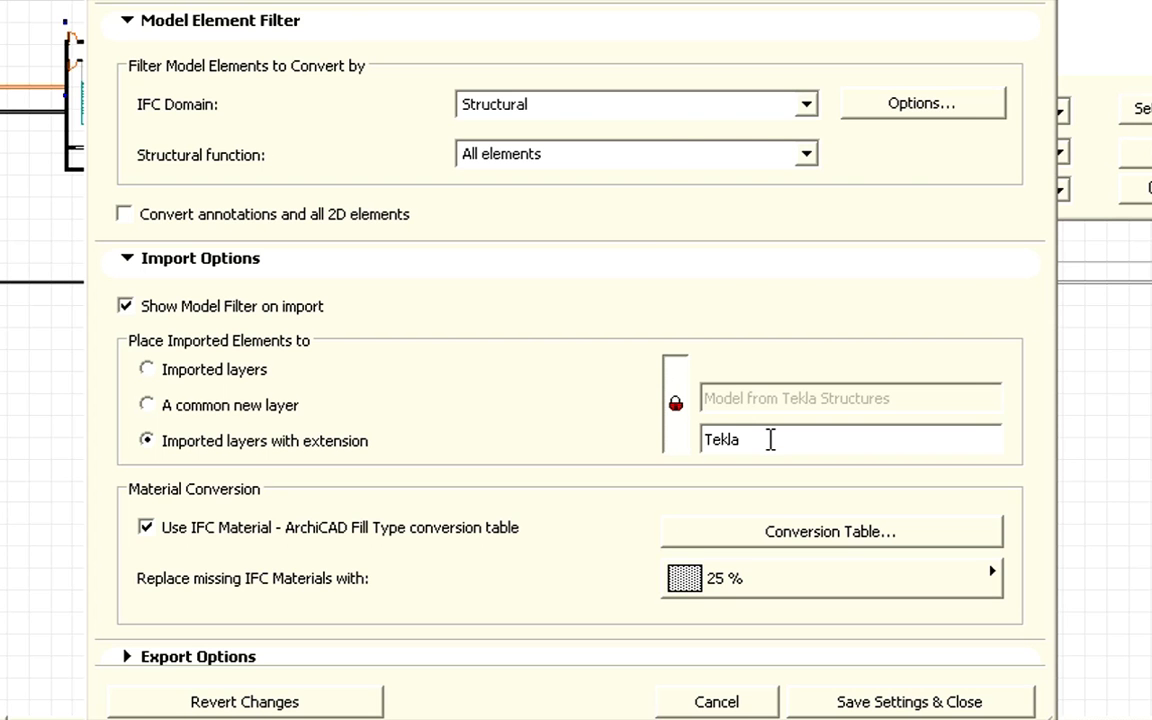
left_click(840, 531)
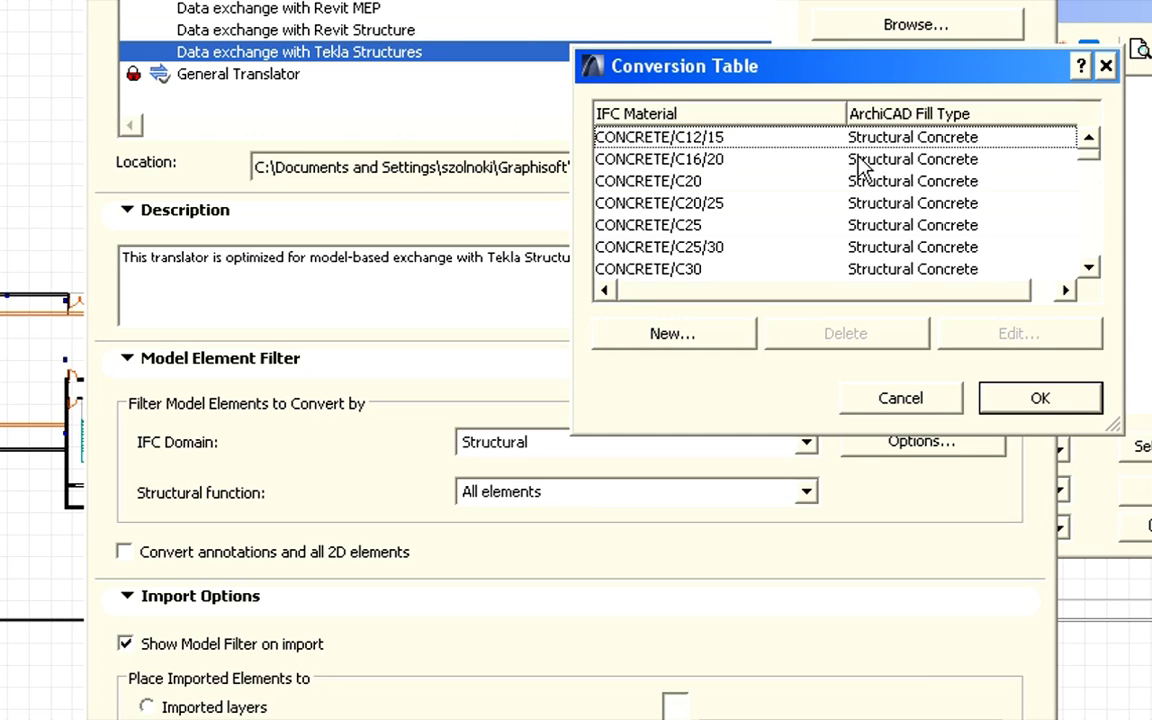
left_click(1106, 67)
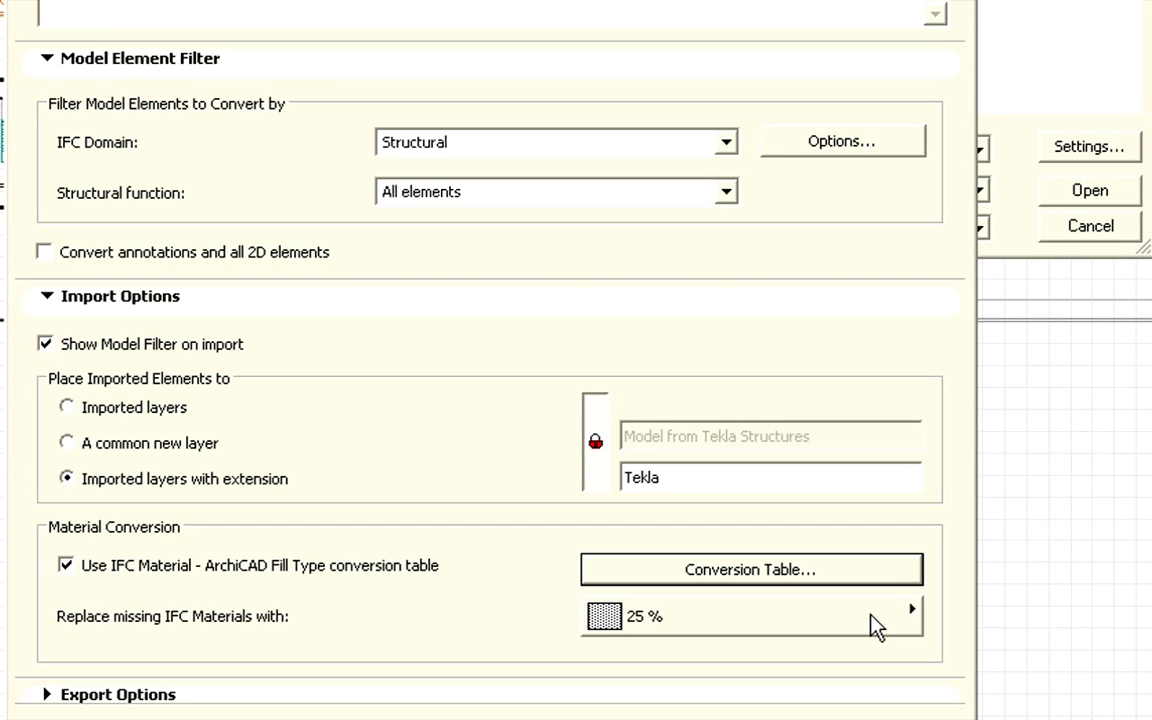
left_click(875, 625)
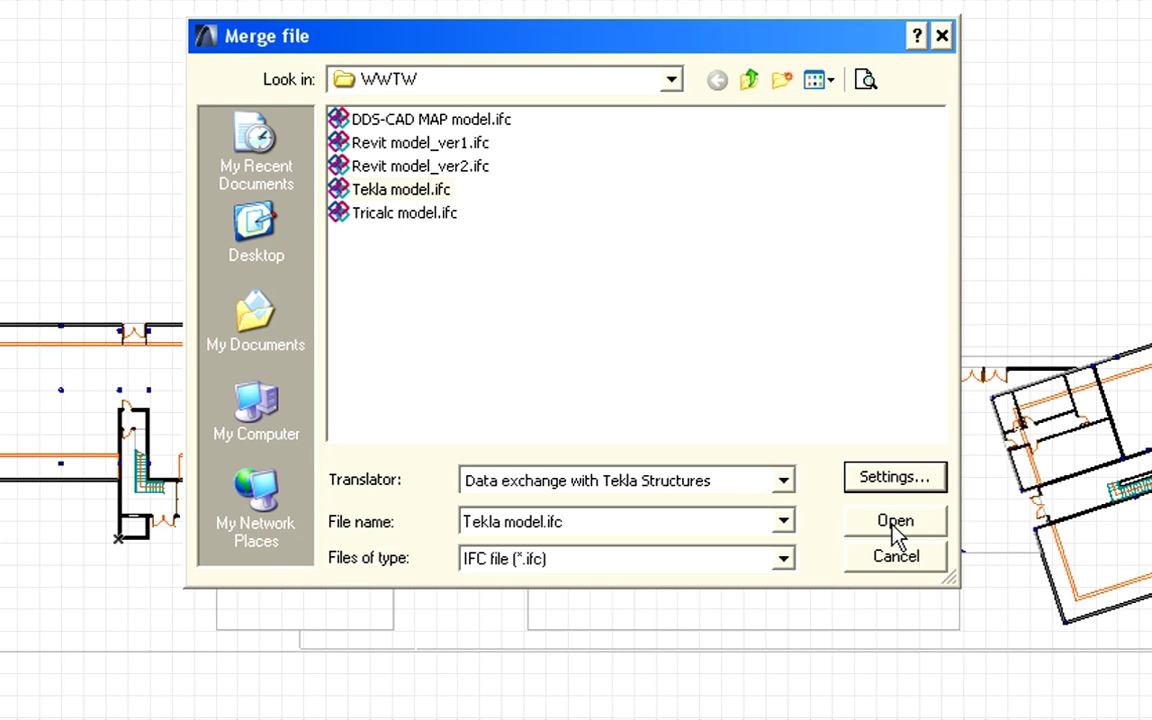
Step: Merge Tekla model.ifc, then open the saved 02 Merged TS 3D view
left_click(895, 524)
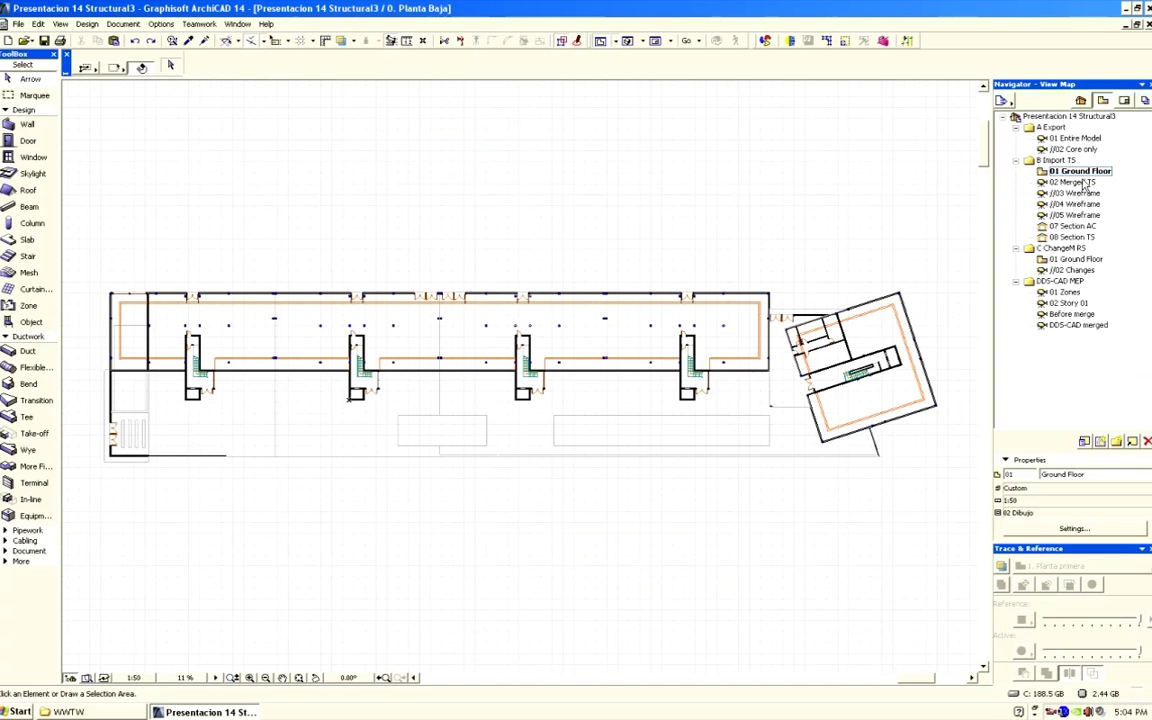
double_click(1083, 183)
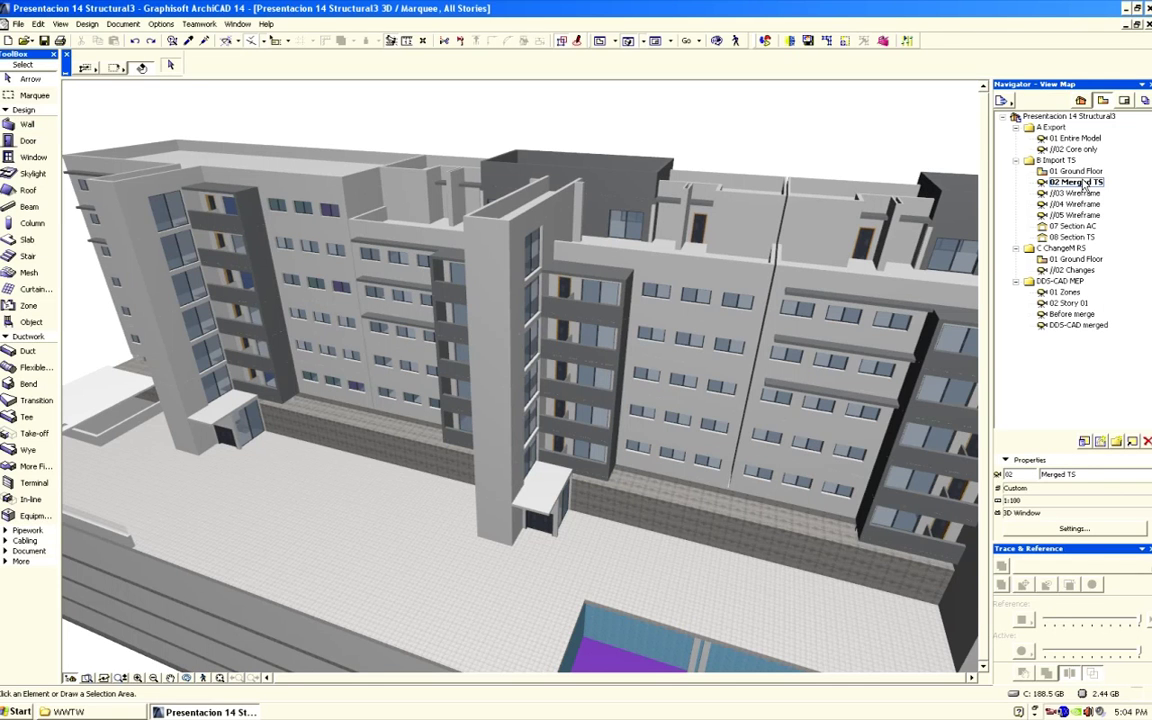
Step: Open the 03 Wireframe view and orbit it to a lower, more frontal angle
double_click(1088, 192)
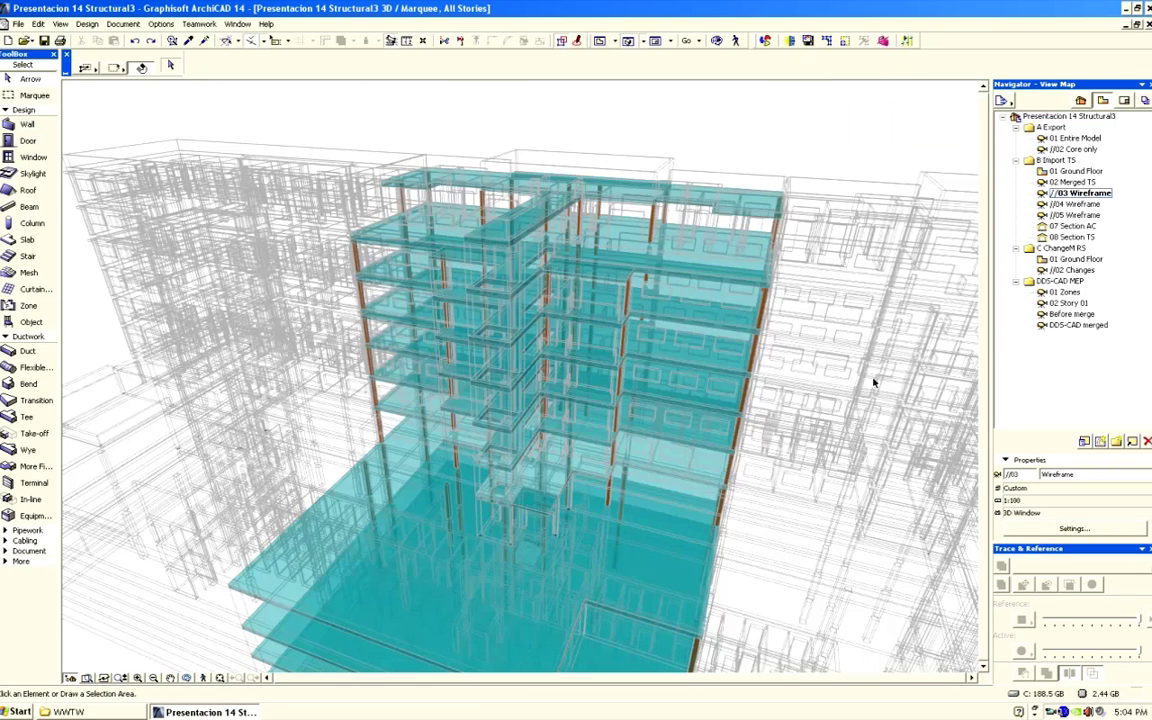
left_click_drag(768, 449, 687, 551)
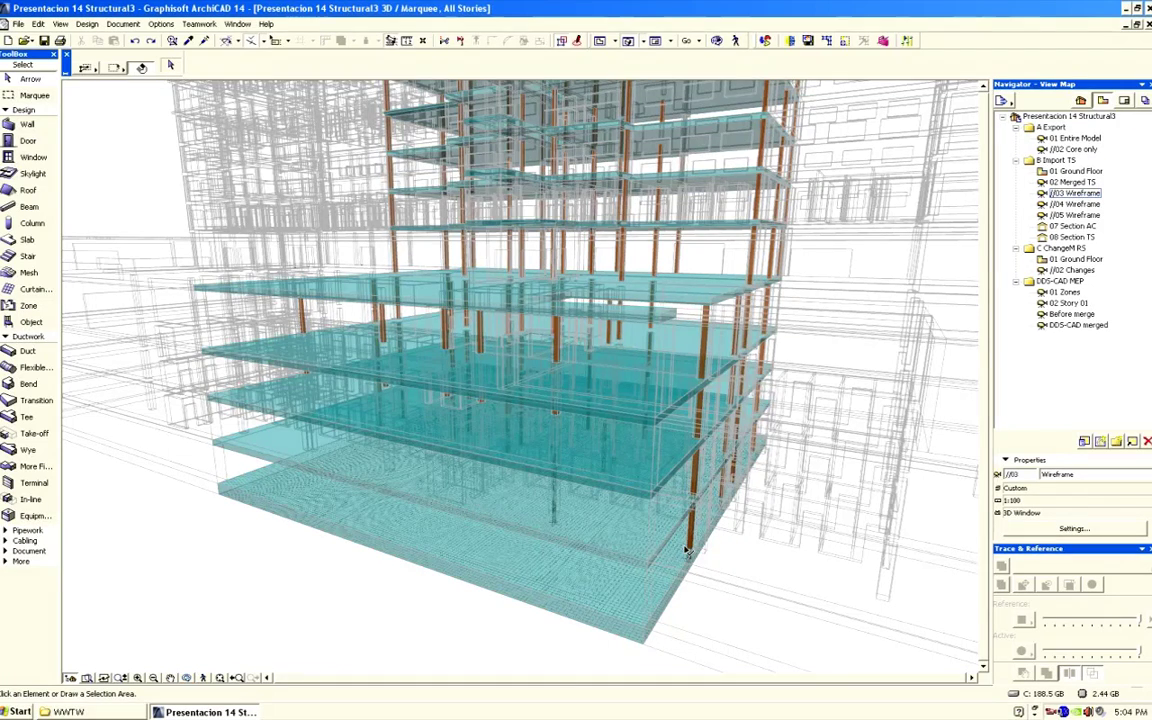
Step: Zoom in on the column rebar in the 04 and 05 Wireframe views, then open 07 Section AC
scroll(686, 550, "up", 2)
scroll(686, 550, "up", 1)
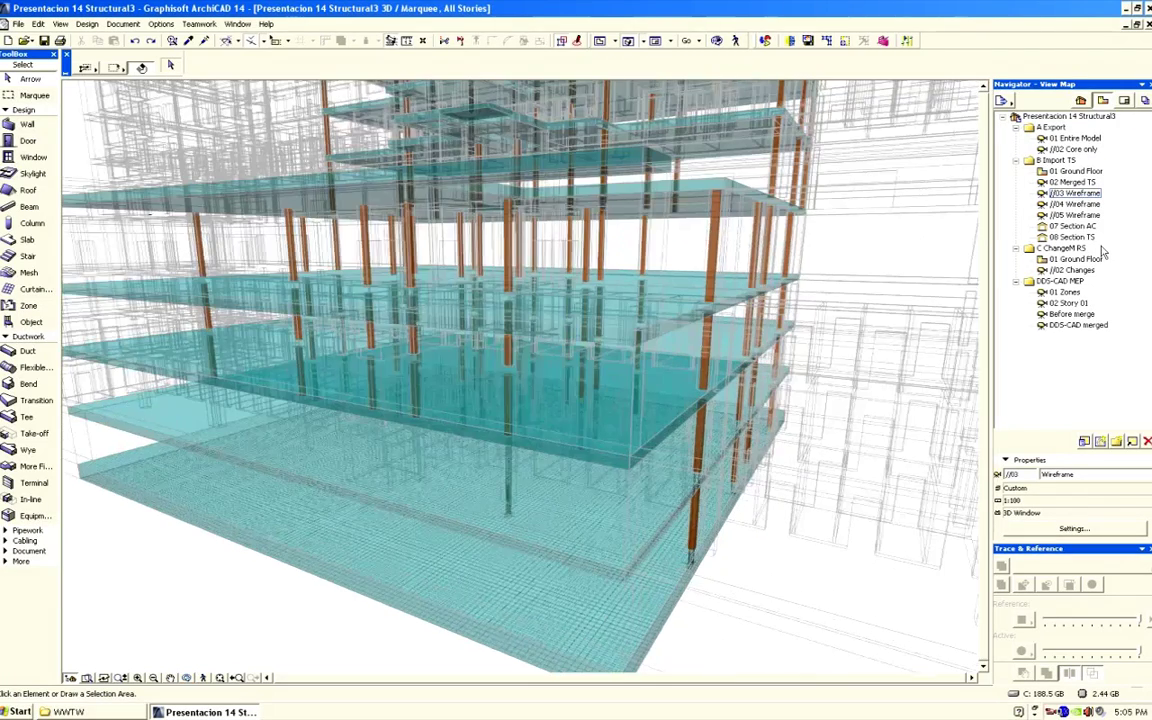
left_click(1093, 206)
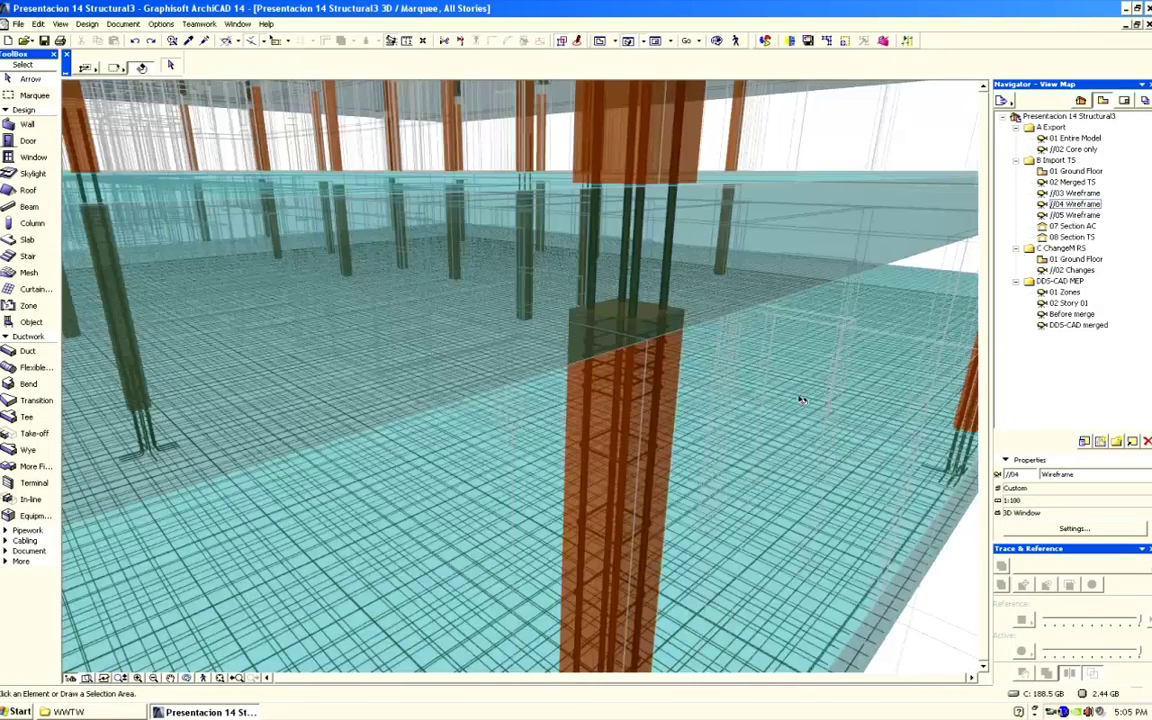
scroll(655, 466, "up", 1)
scroll(655, 466, "up", 1)
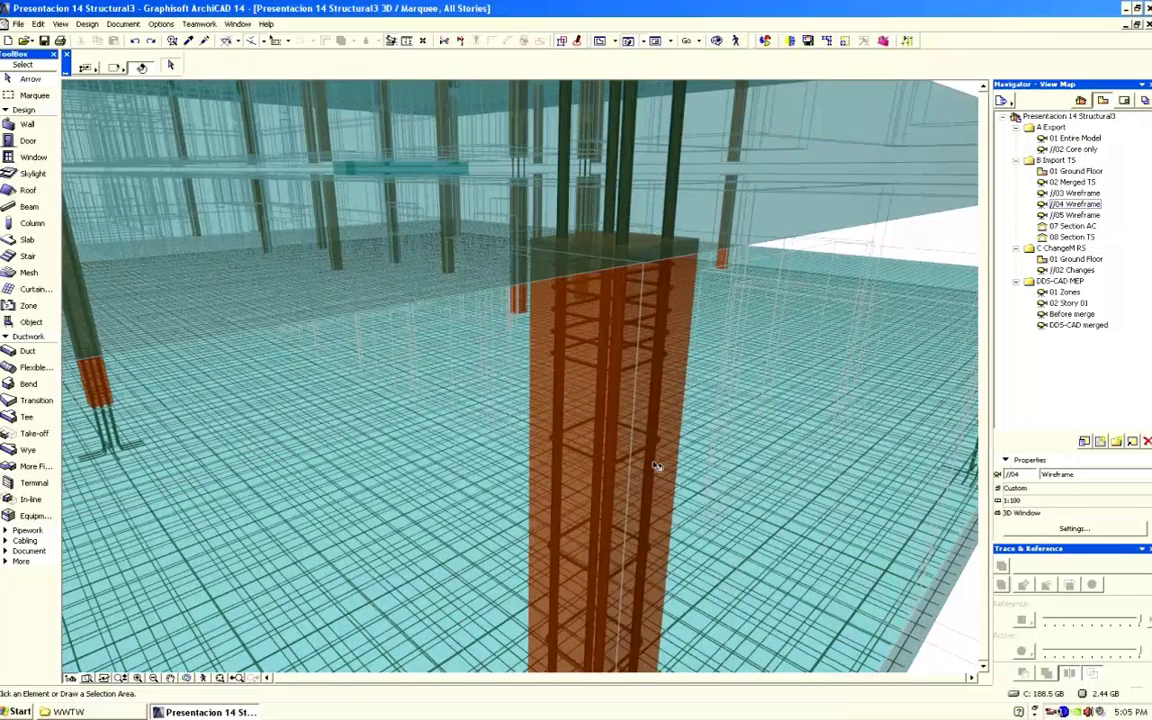
scroll(655, 466, "up", 1)
scroll(655, 466, "up", 1)
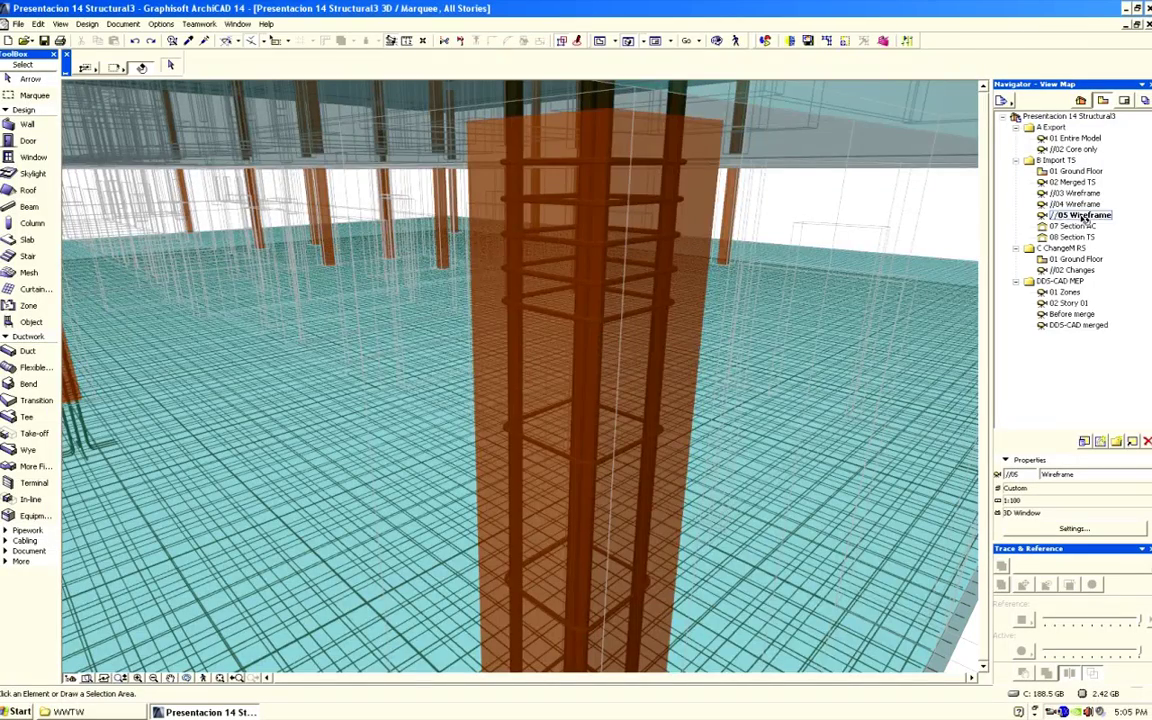
double_click(1078, 215)
scroll(635, 562, "up", 2)
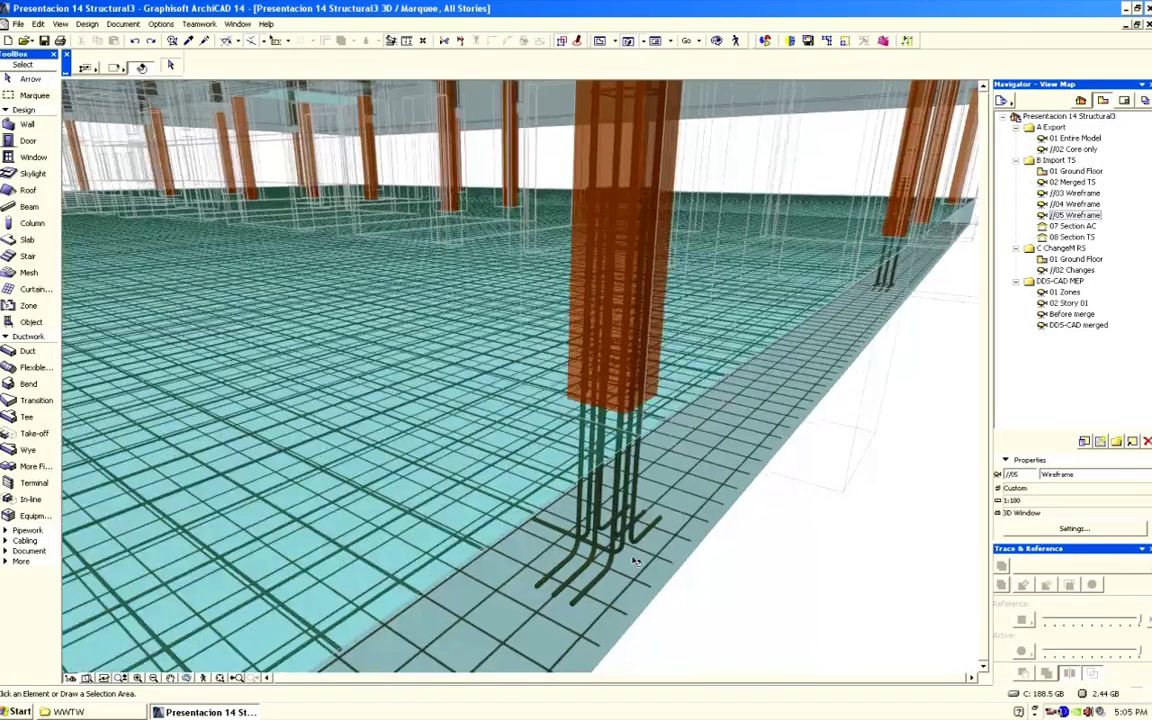
scroll(635, 557, "up", 2)
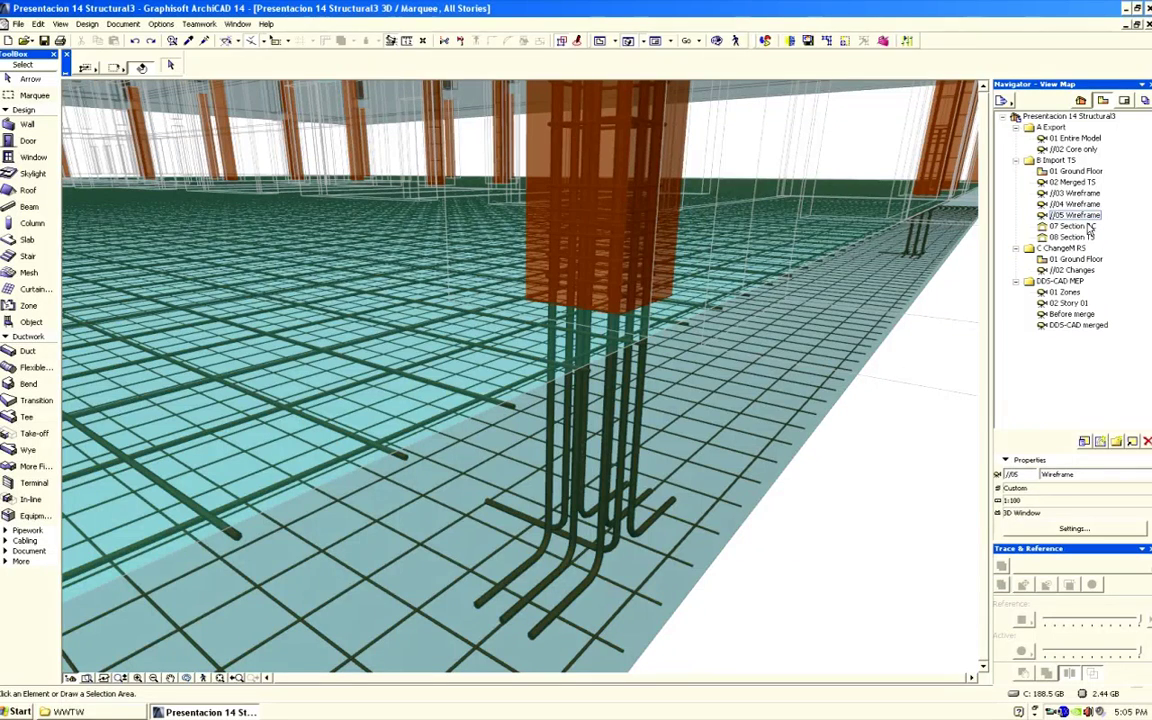
double_click(1085, 227)
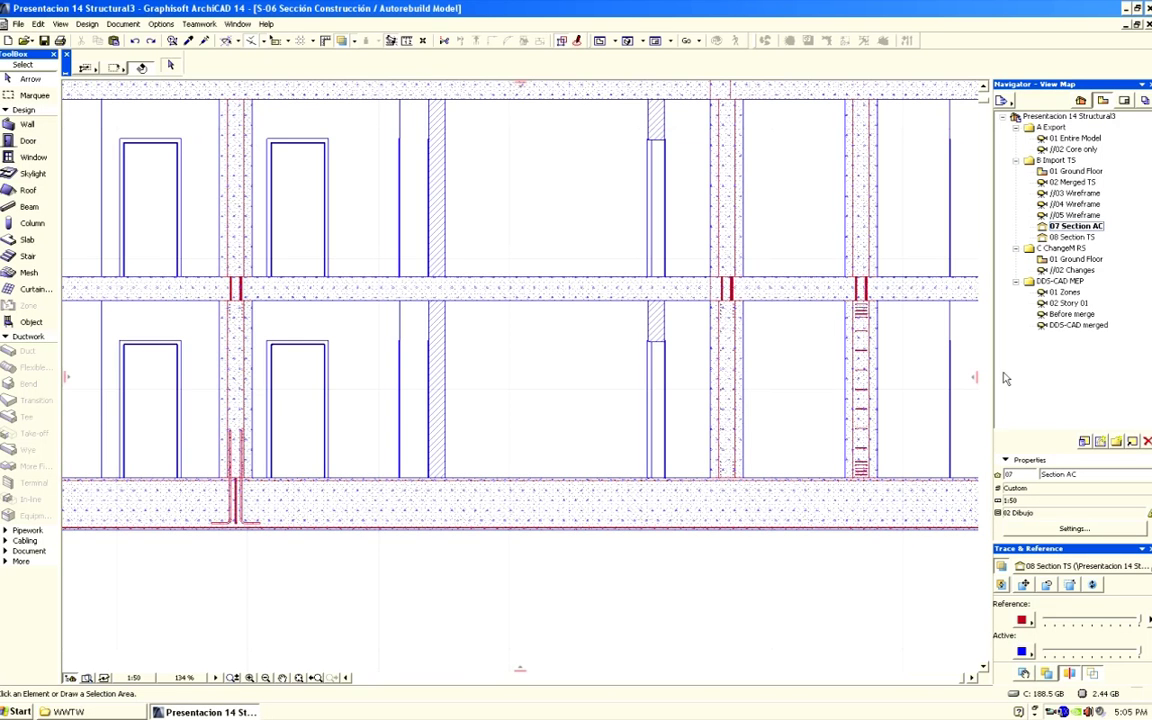
Step: Sweep the Section TS reference boundary left across the walls to compare with Section AC
mouse_move(972, 376)
left_mouse_down()
mouse_move(811, 395)
mouse_move(86, 396)
mouse_move(981, 393)
mouse_move(973, 376)
left_mouse_up()
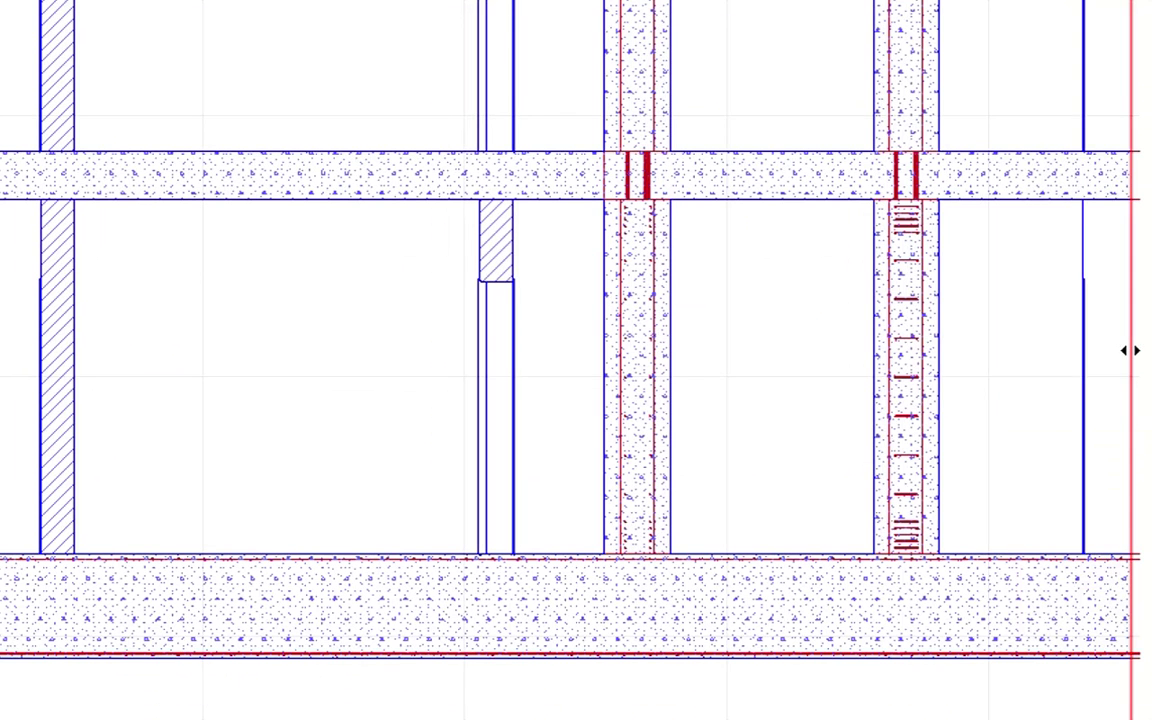
left_click_drag(1130, 350, 1144, 383)
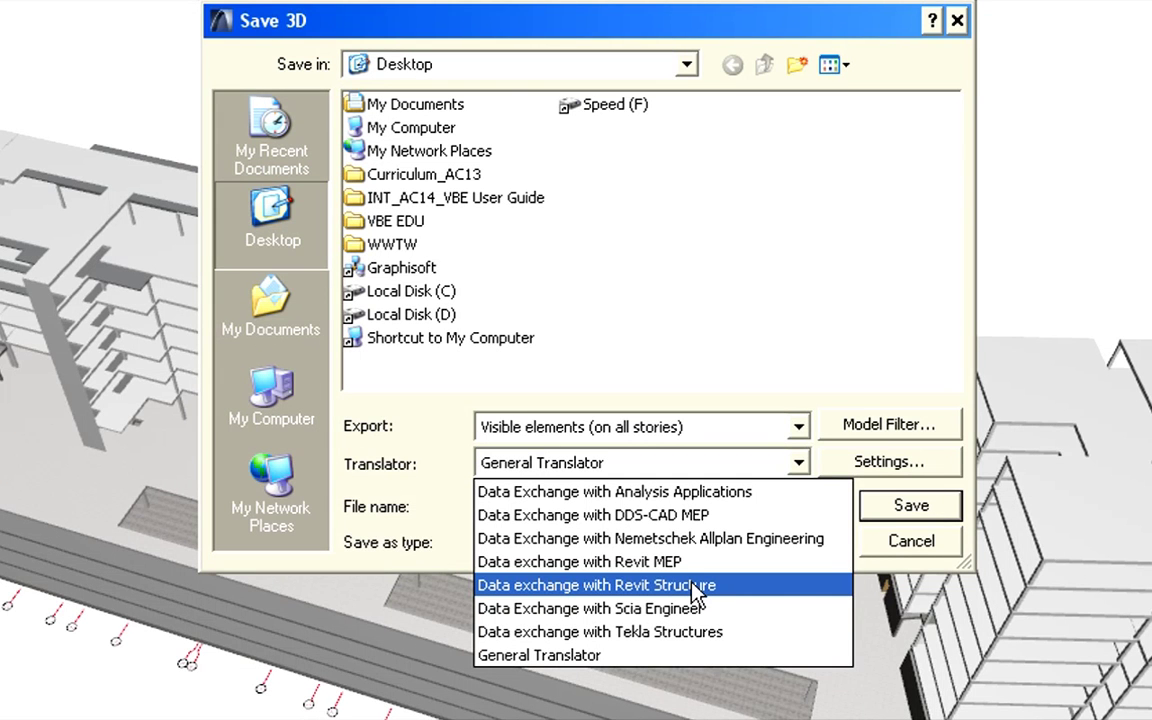
Step: Save the core-only model as IFC with the 'Data exchange with Revit Structure' translator
left_click(697, 586)
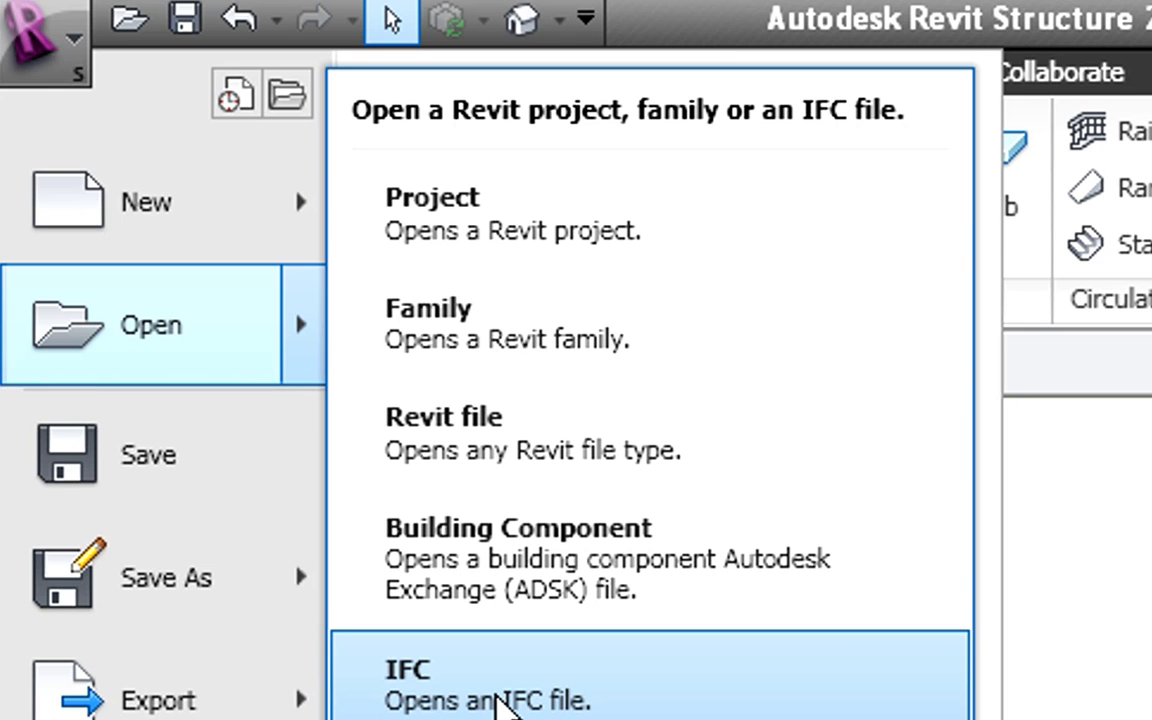
Step: Close the Revit application menu without opening any file
left_click(1052, 707)
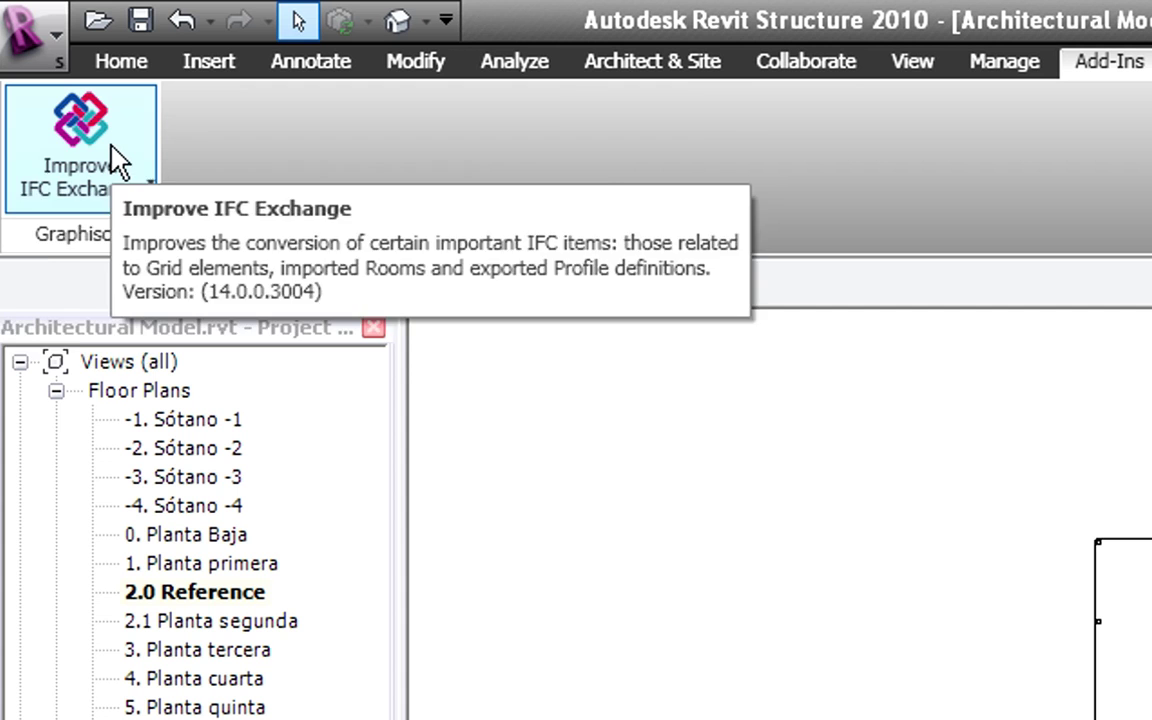
Step: Check the Improve IFC Exchange add-in options, then open the View 1 - Analytical 3D view
left_click(115, 162)
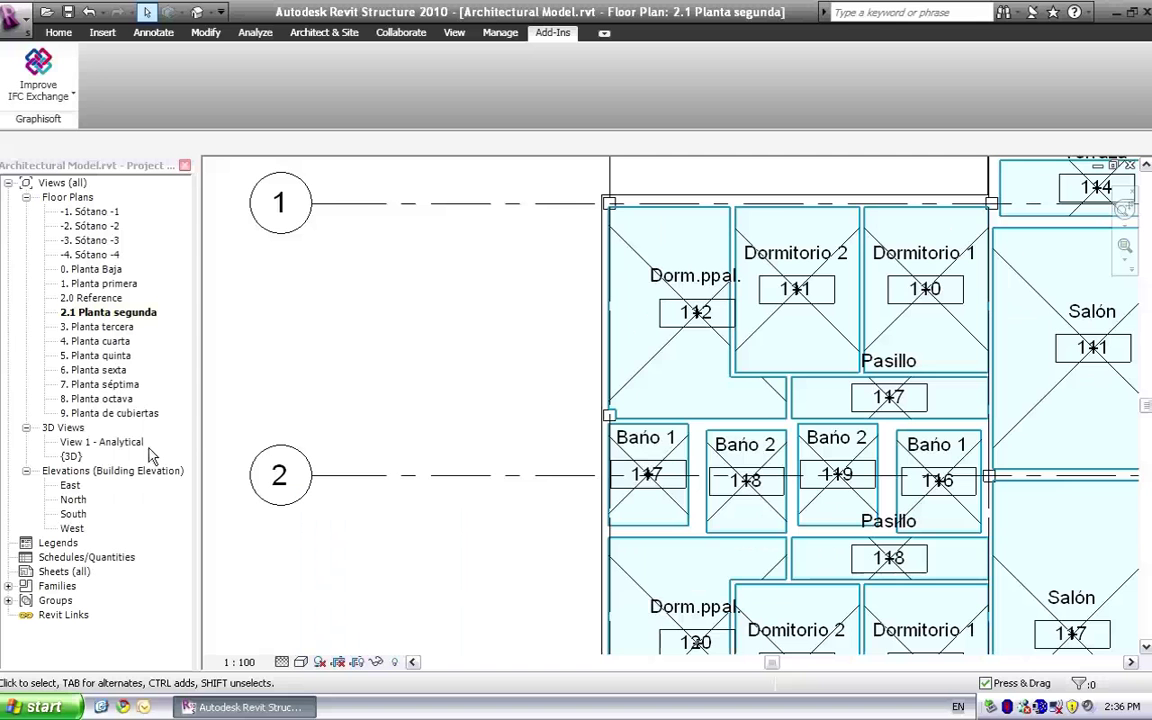
double_click(121, 443)
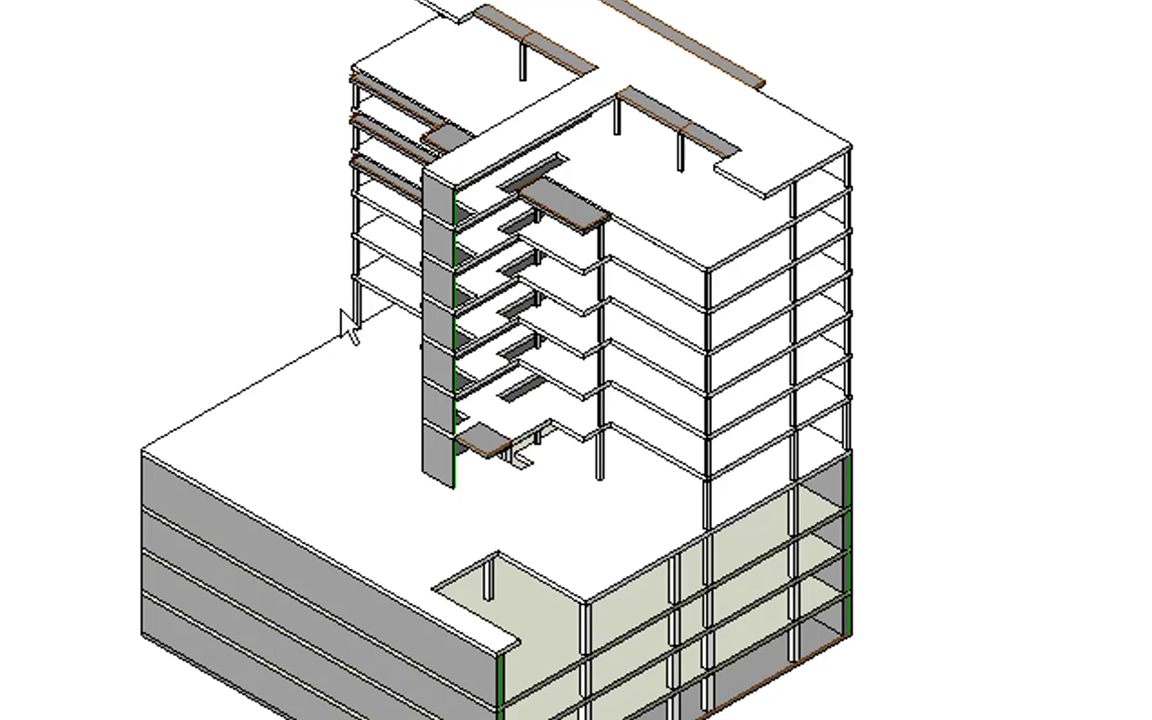
Step: Select the core wall Muro-009 in the 3D view
left_click(432, 278)
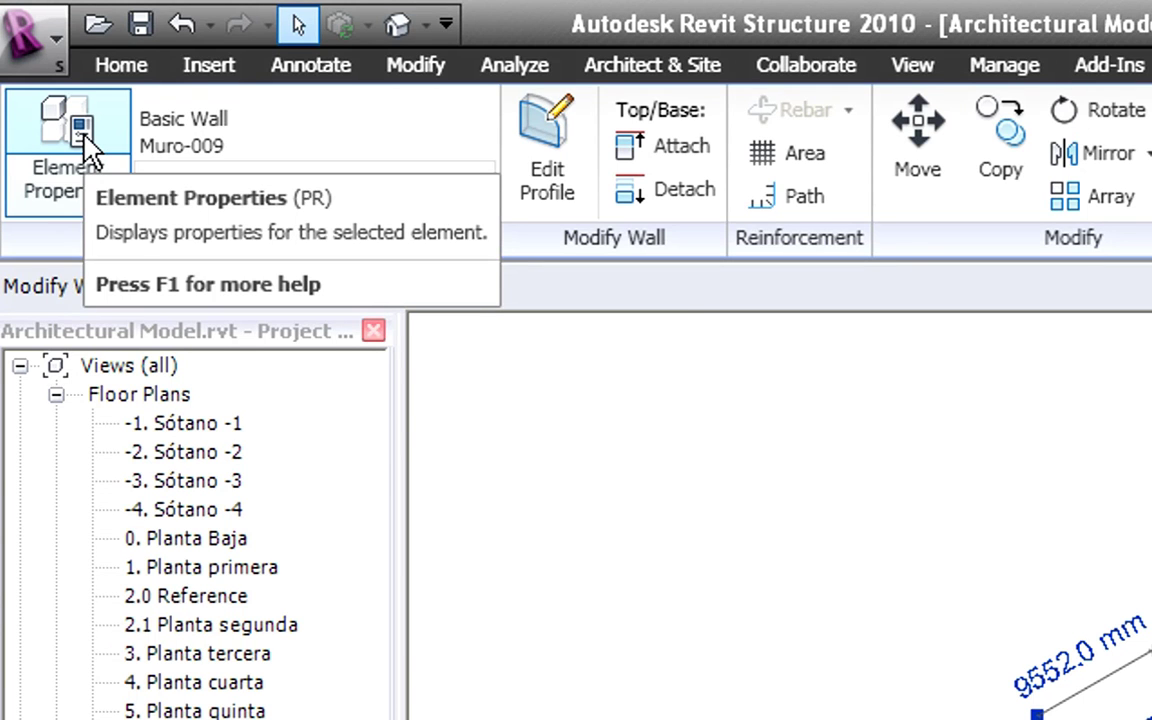
Step: Set the Muro-009 wall's structural usage to Bearing in its instance properties
left_click(85, 150)
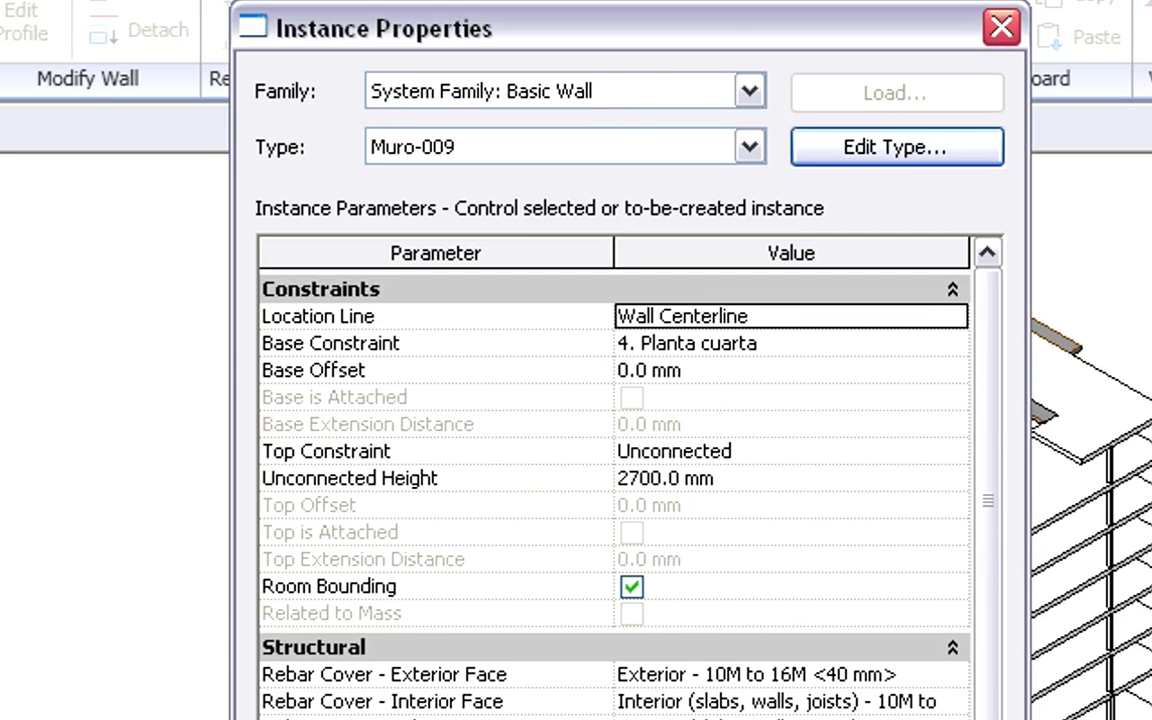
left_click(656, 524)
double_click(661, 524)
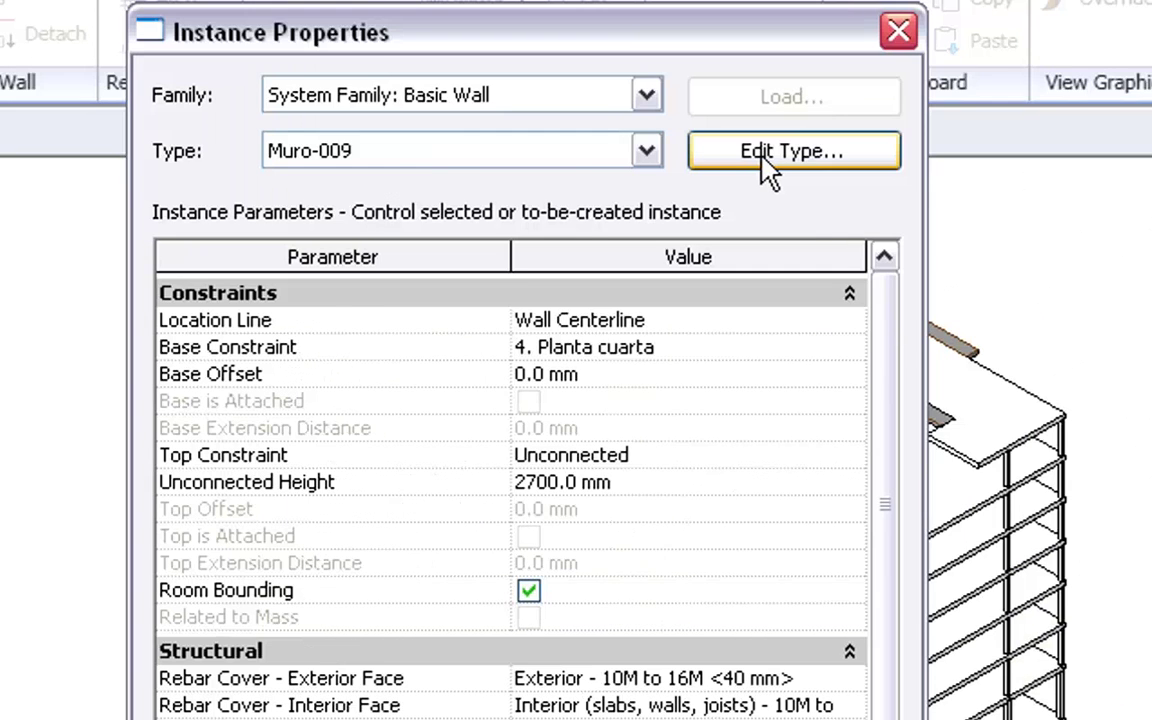
Step: Review the wall type's 250 mm masonry layer and Exterior function, cancelling without changes
left_click(768, 152)
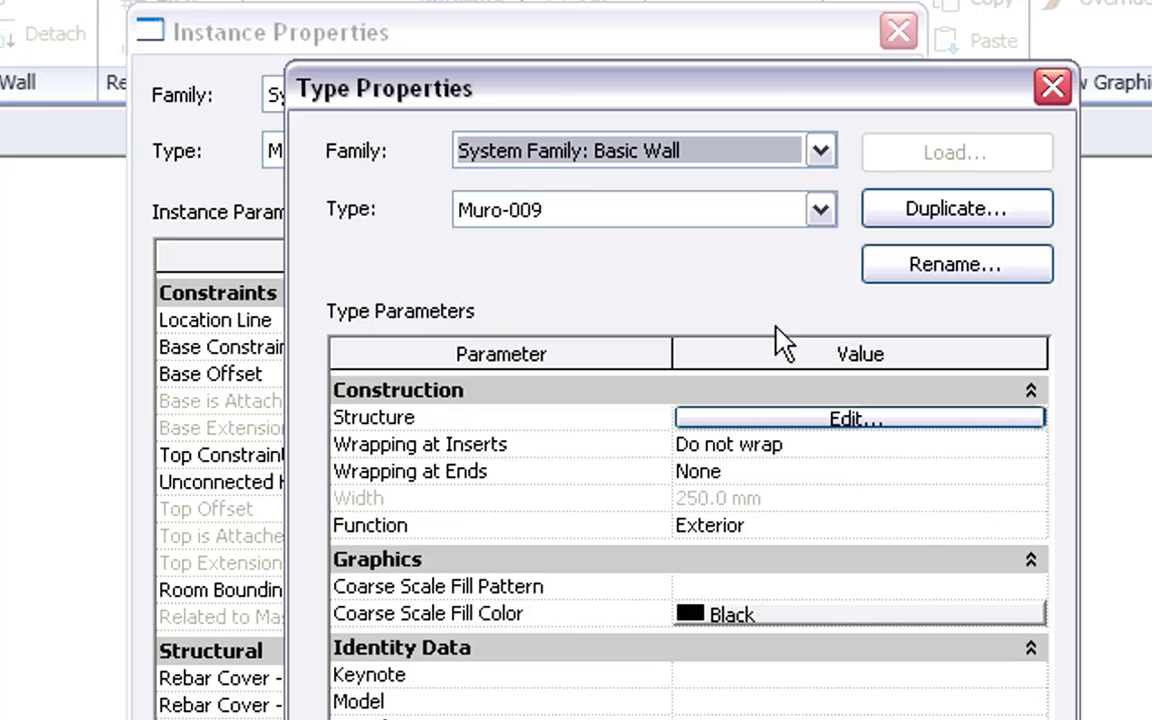
left_click(848, 419)
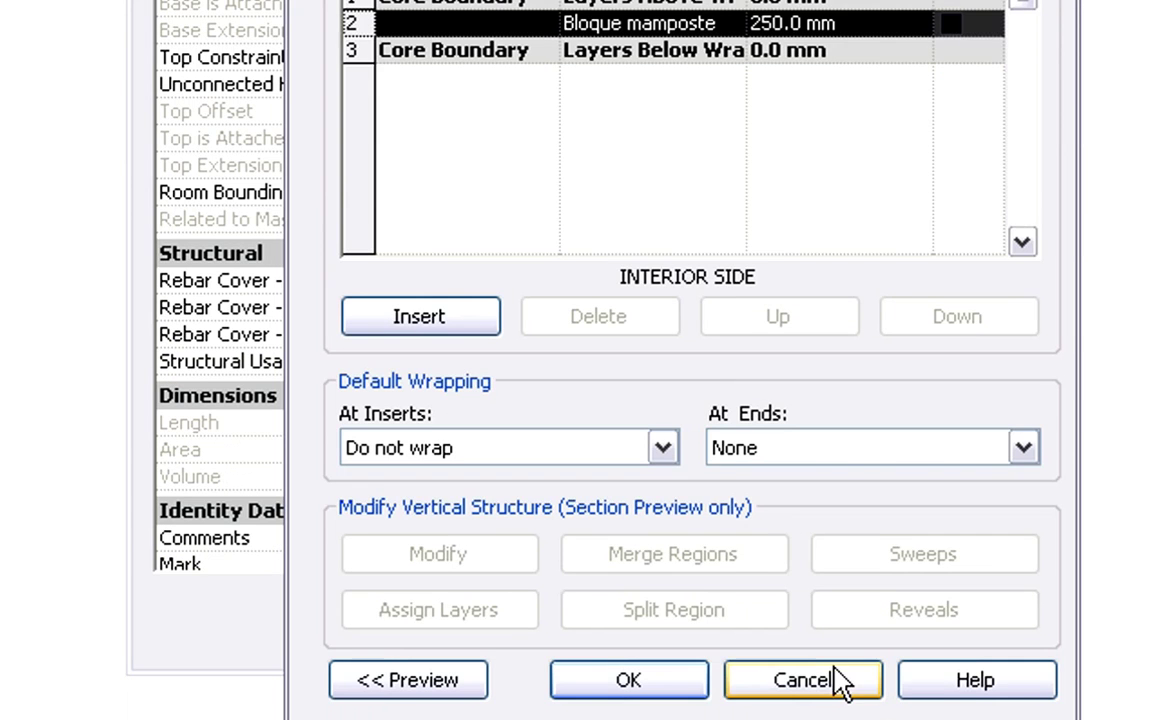
left_click(840, 682)
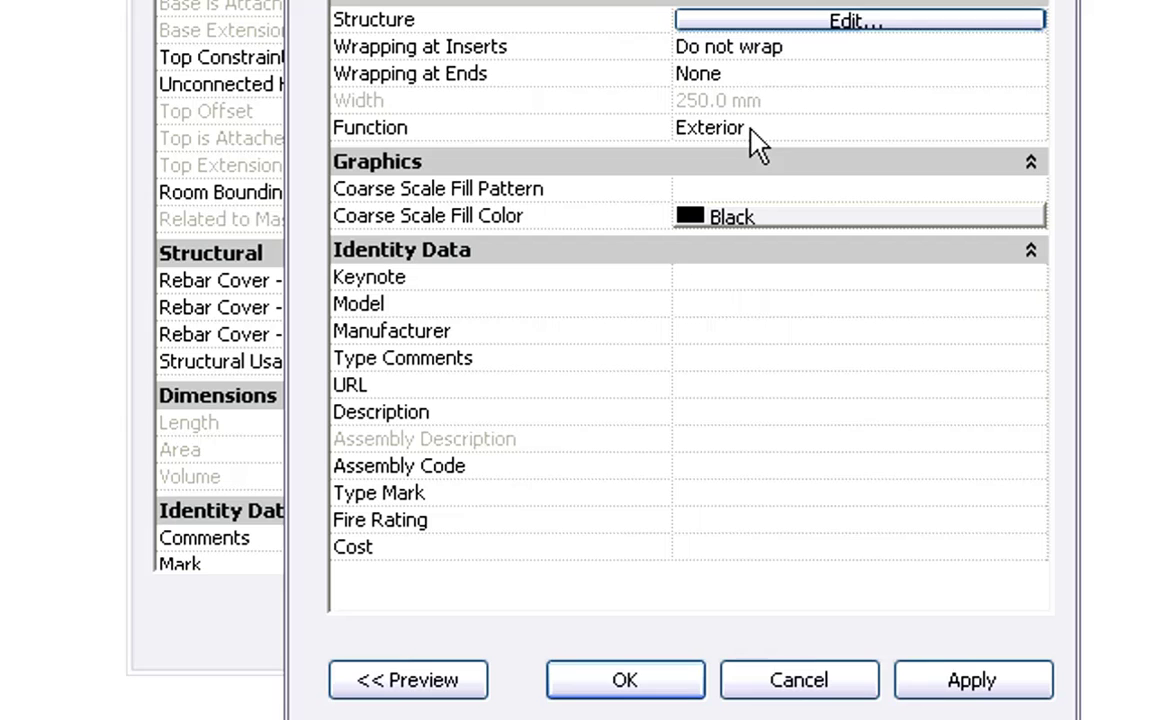
left_click_drag(737, 123, 663, 141)
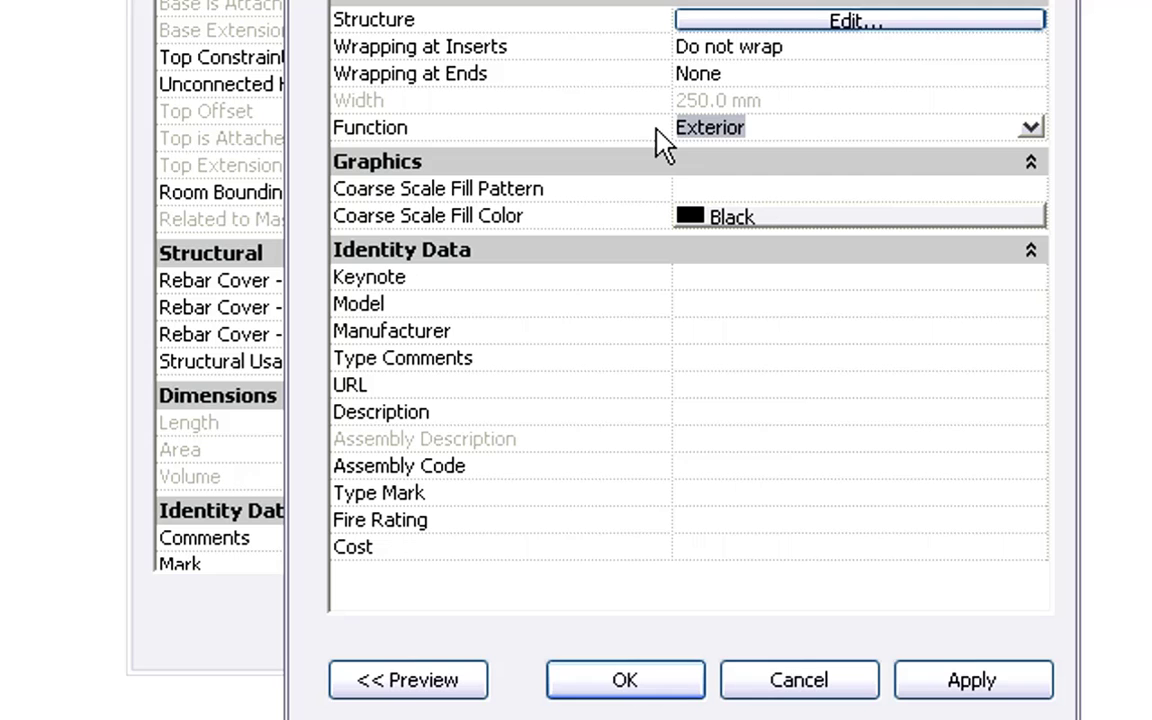
left_click(818, 677)
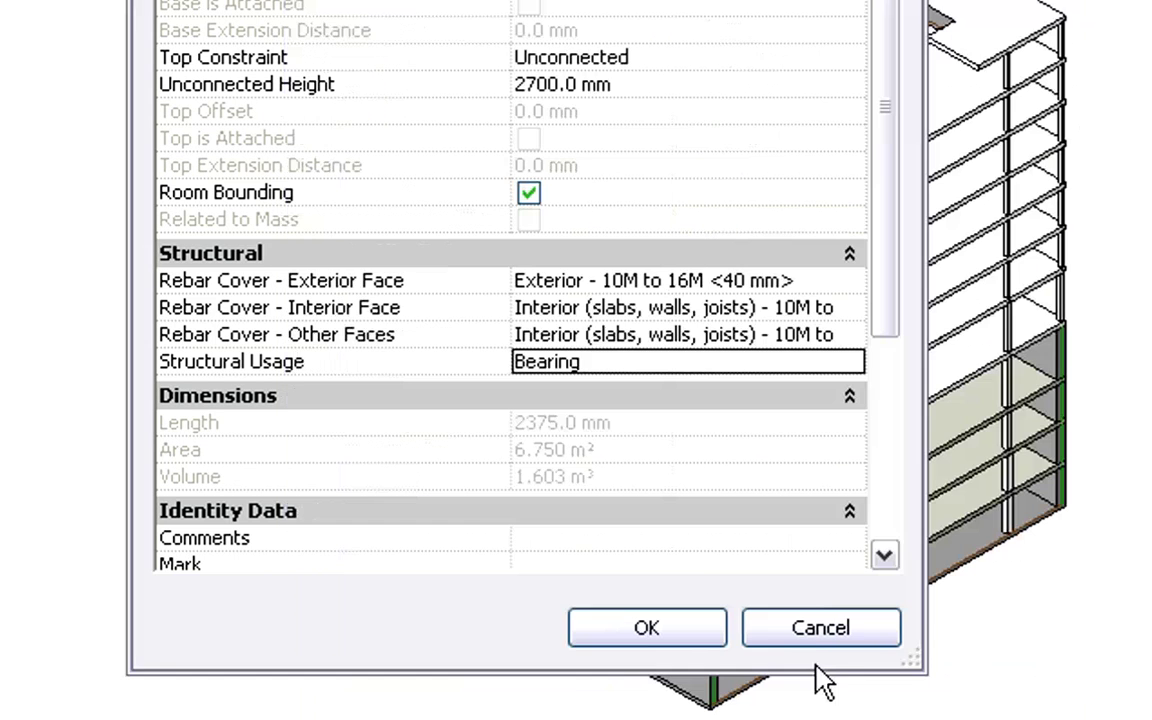
Step: Close the wall properties, deselect the wall, and zoom into the East elevation's level heads
left_click(885, 638)
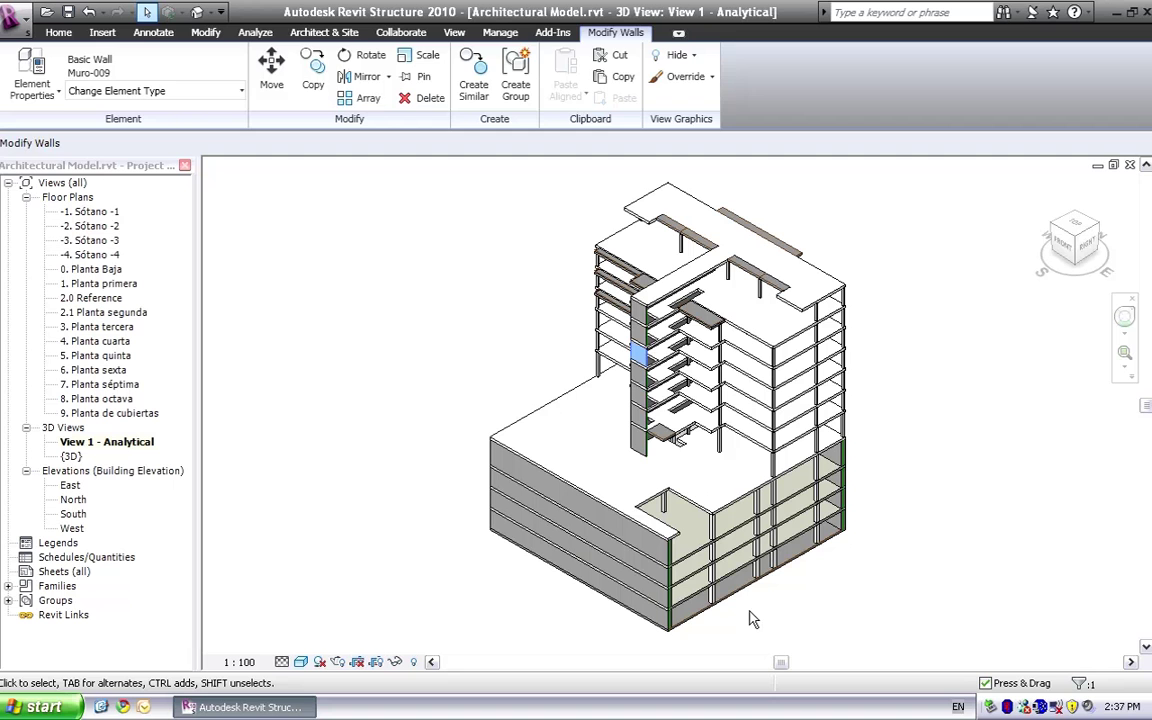
left_click(340, 525)
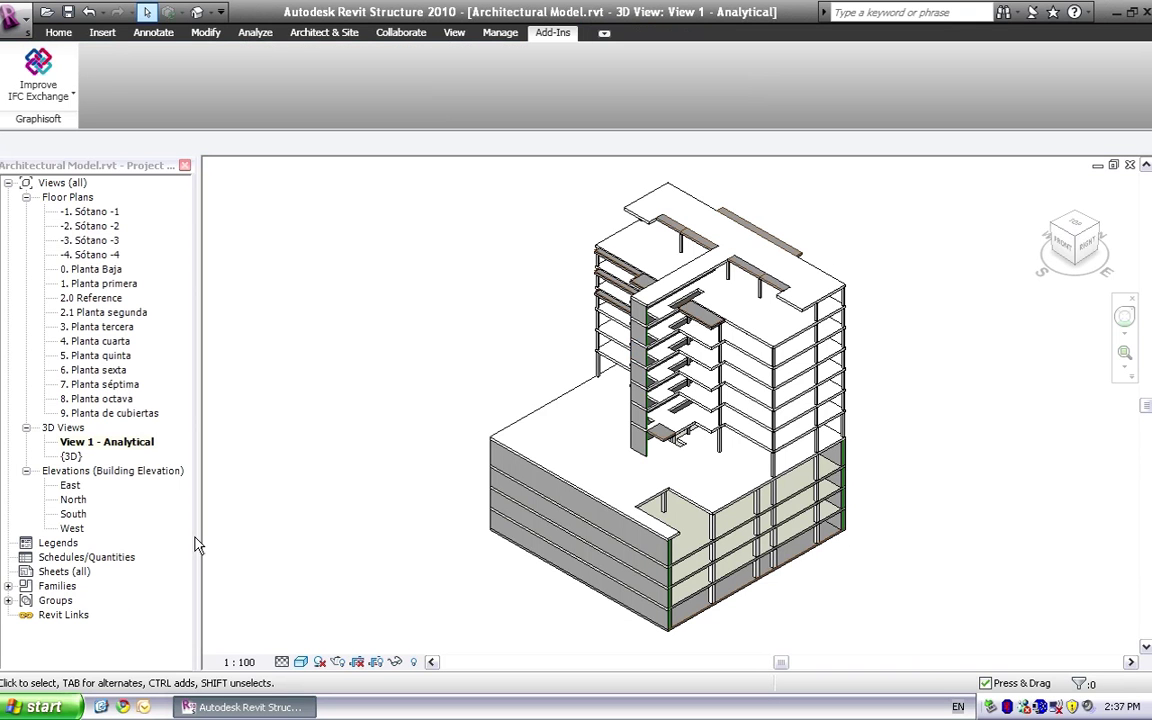
double_click(70, 485)
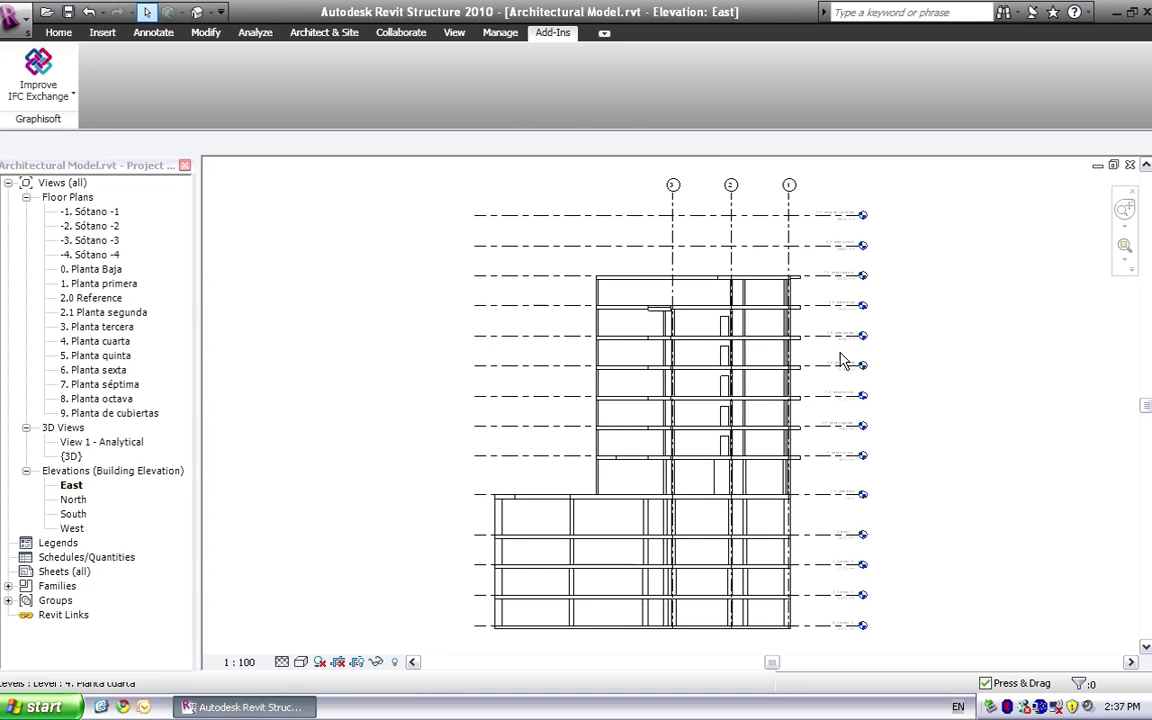
scroll(884, 336, "up", 4)
scroll(884, 333, "up", 6)
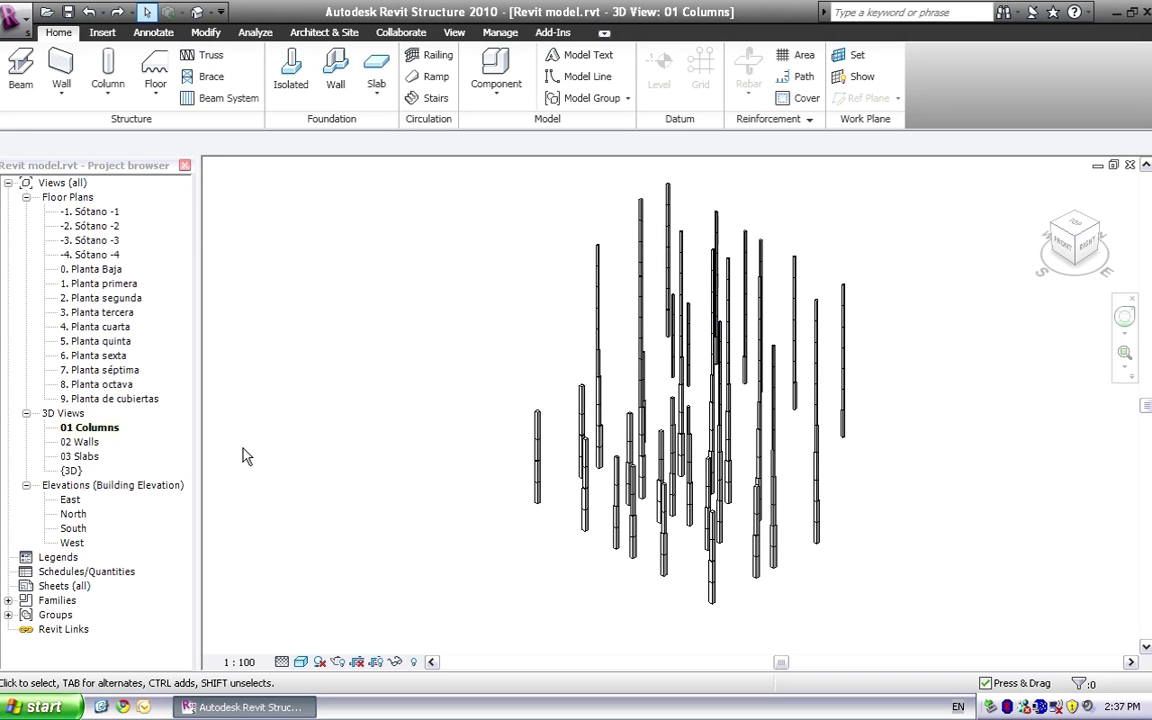
Step: Open the 02 Walls 3D view, then the 03 Slabs 3D view
double_click(87, 444)
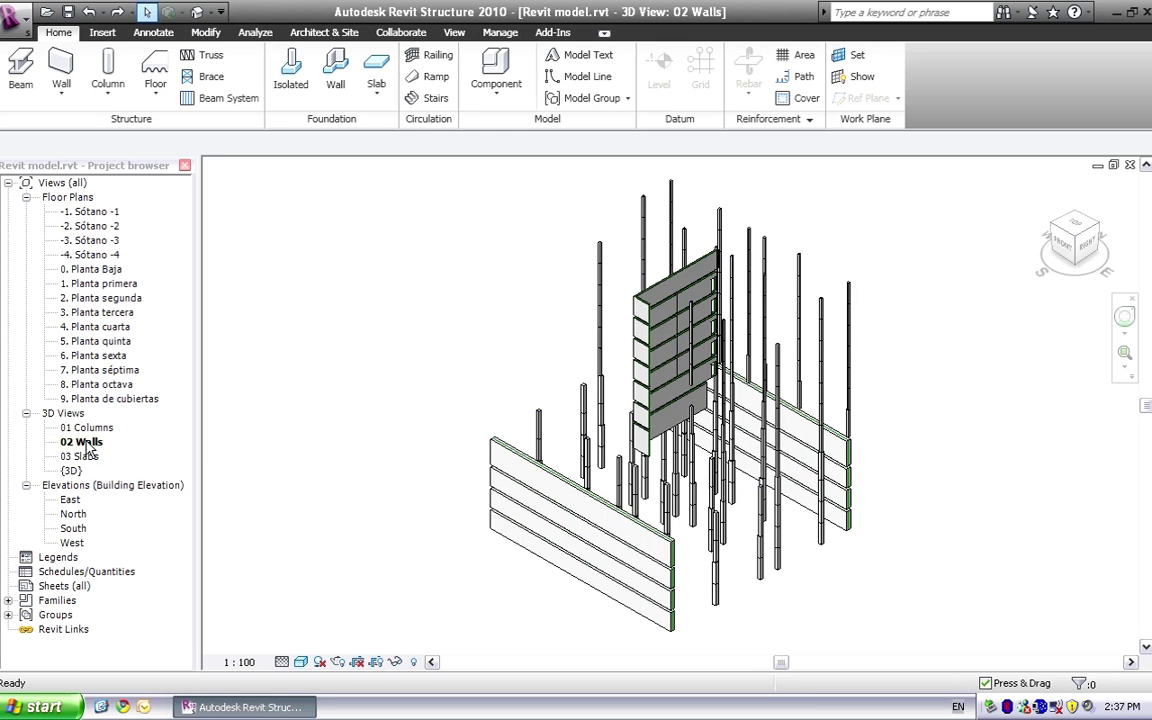
double_click(86, 455)
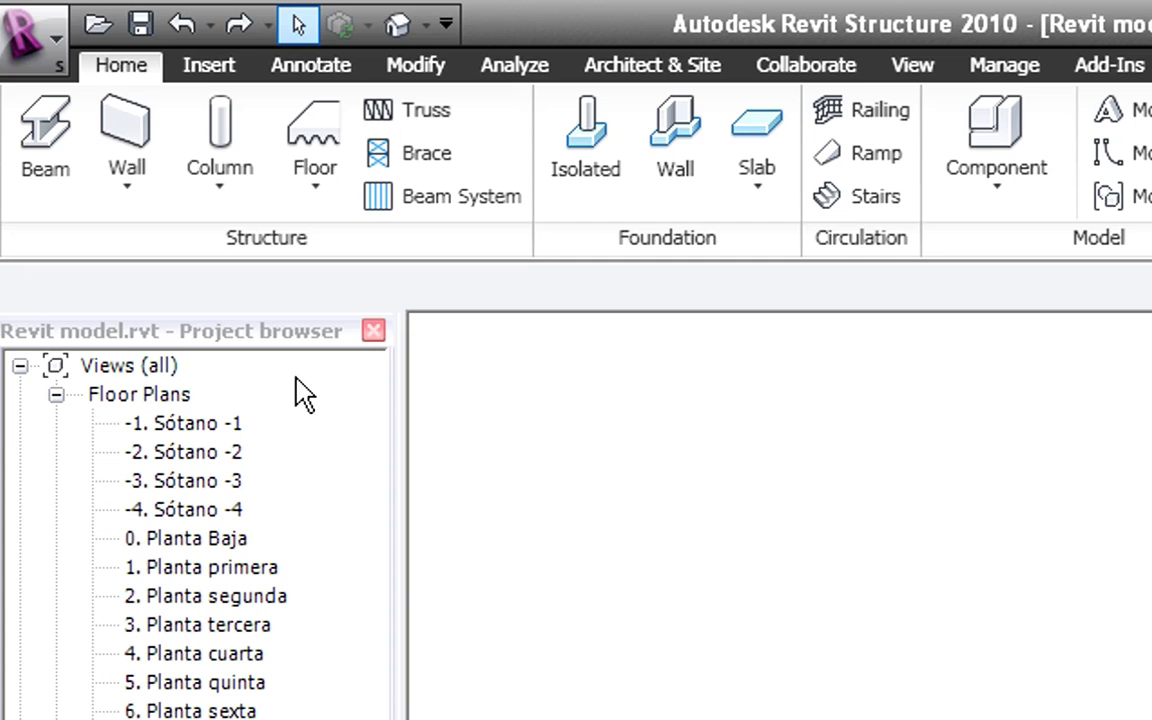
Step: Export the model from the Application menu as IFC 2x3 file Revit model_ver1
left_click(26, 26)
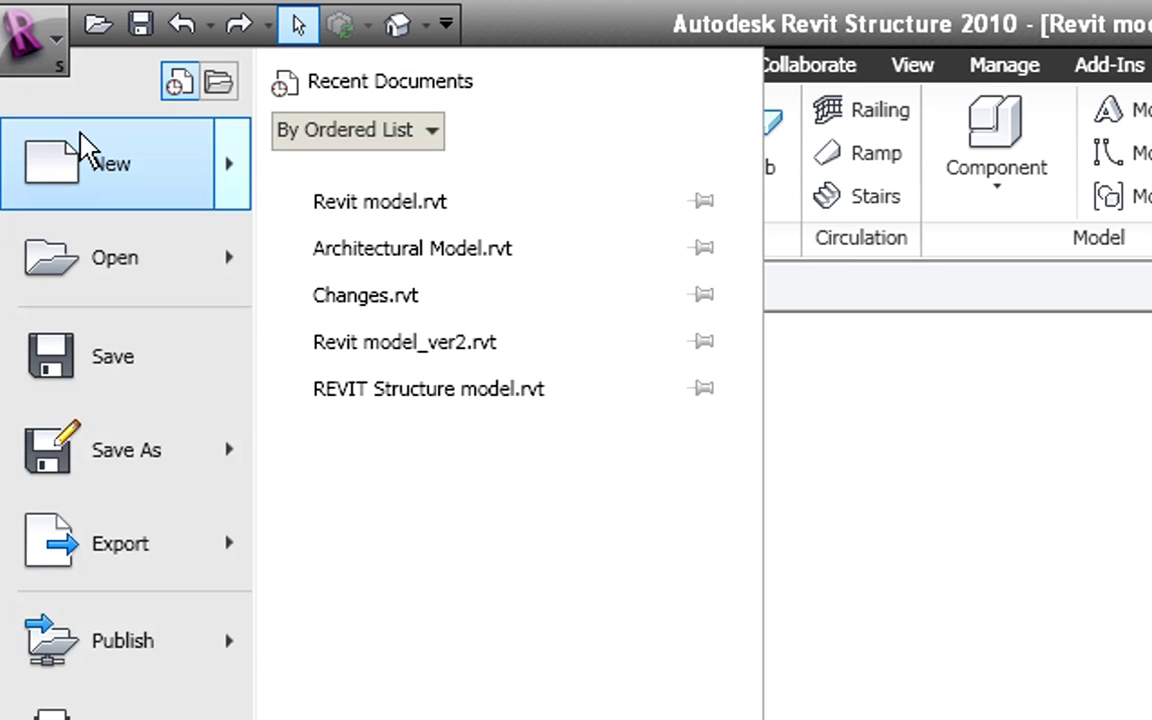
mouse_move(167, 566)
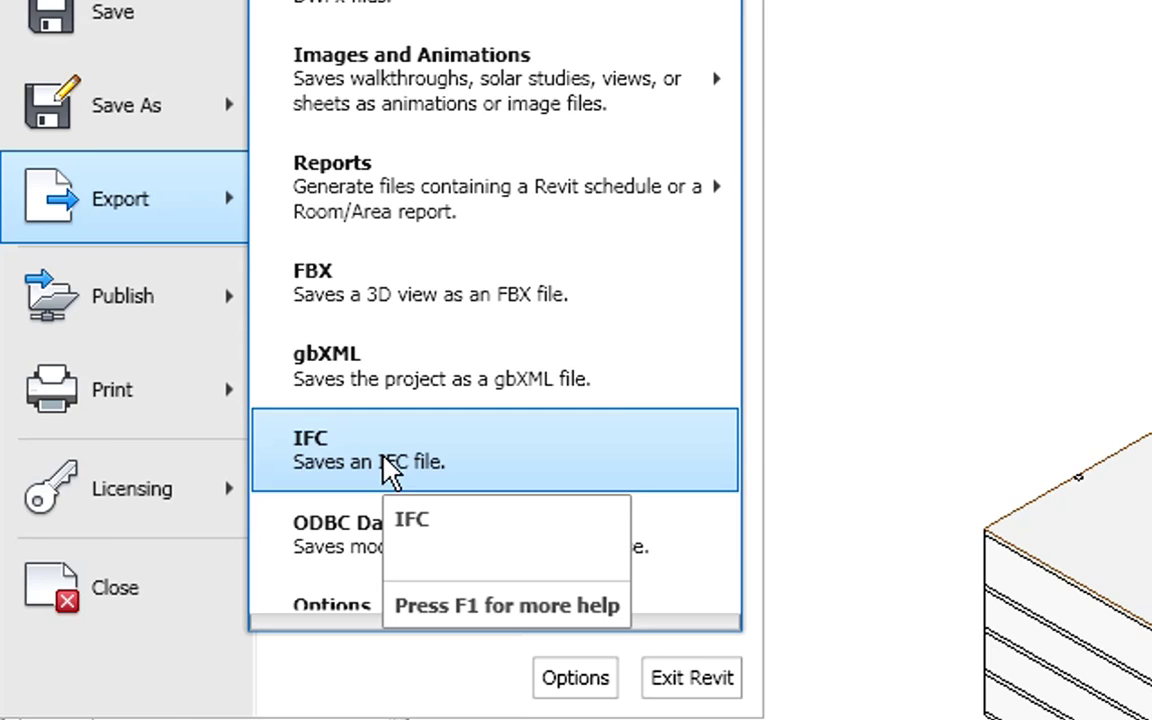
left_click(388, 470)
type("1")
left_click(935, 690)
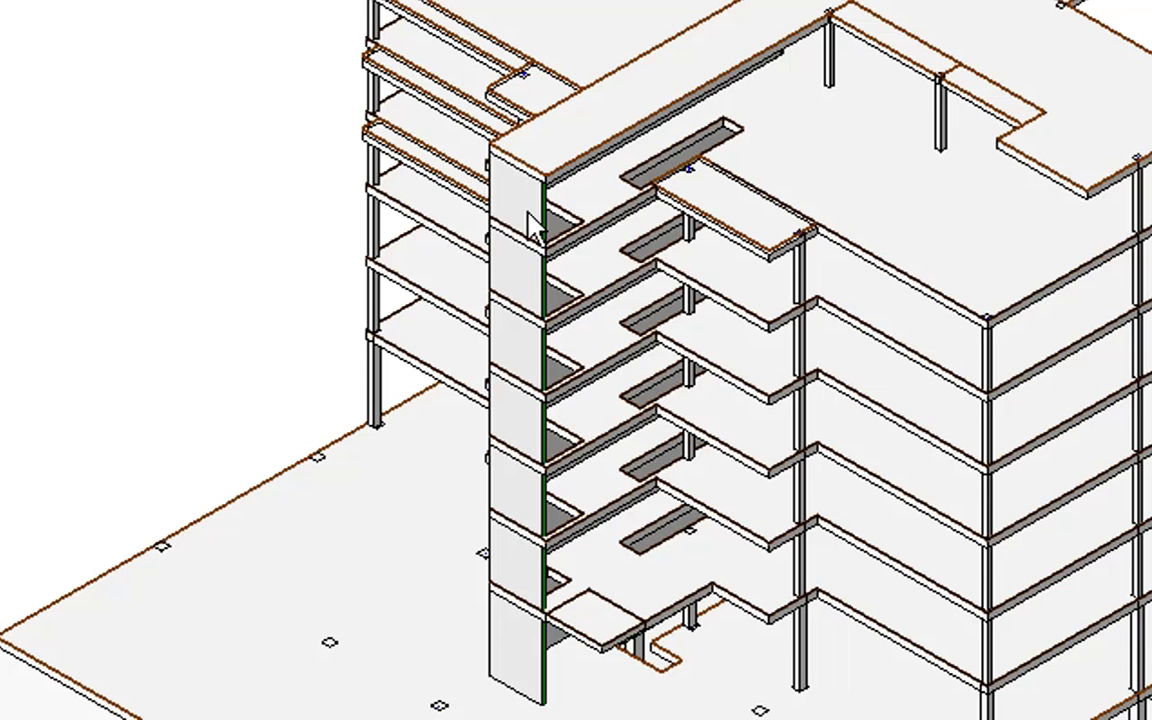
Step: Select all seven stacked core wall panels and delete them
left_click(538, 214)
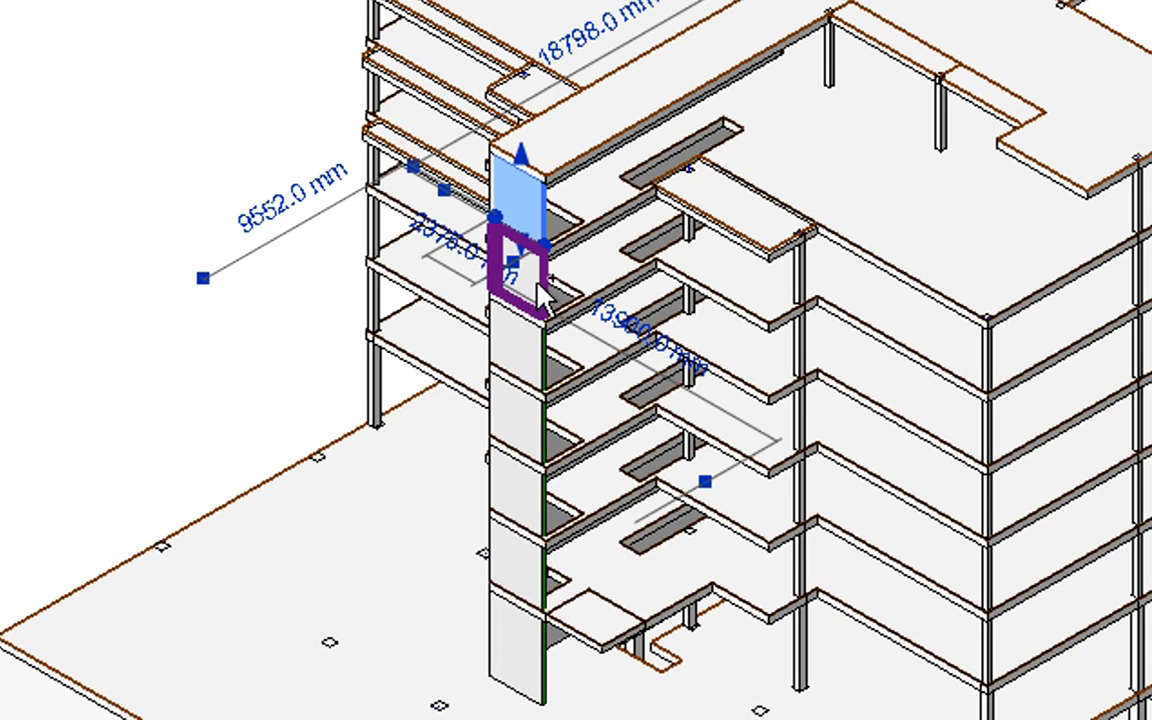
left_click(533, 280, "ctrl")
left_click(527, 352, "ctrl")
left_click(538, 463, "ctrl")
left_click(532, 512, "ctrl")
left_click(535, 570, "ctrl")
left_click(541, 648, "ctrl")
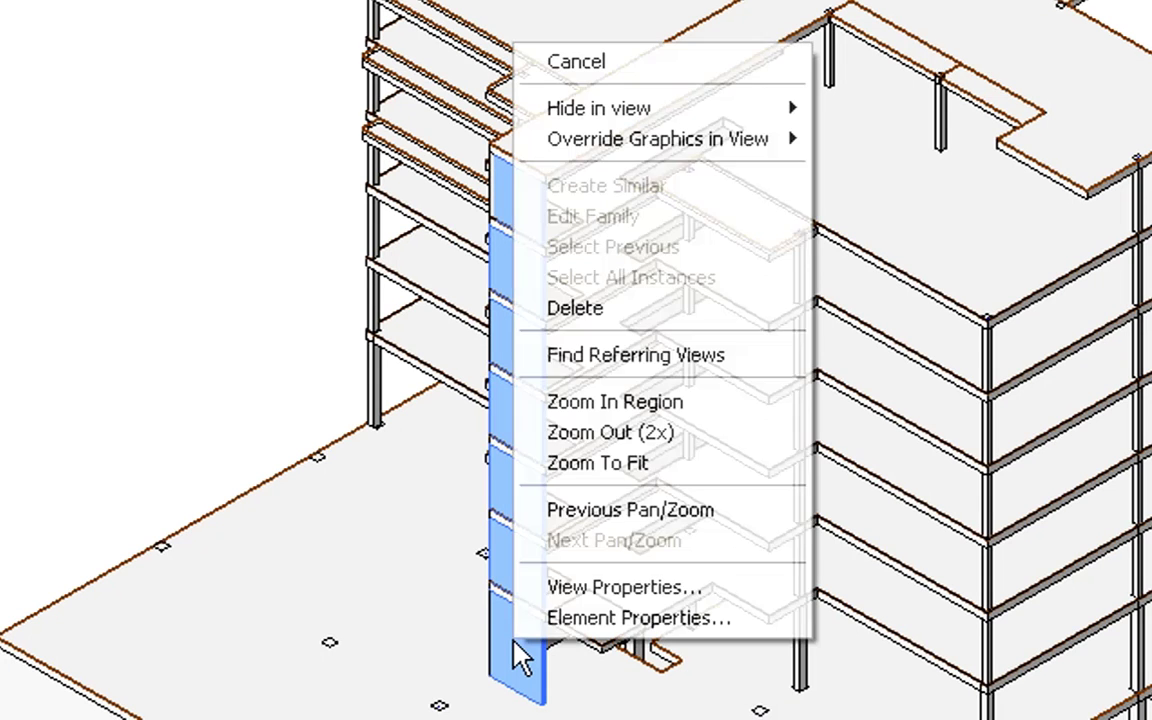
left_click(568, 314)
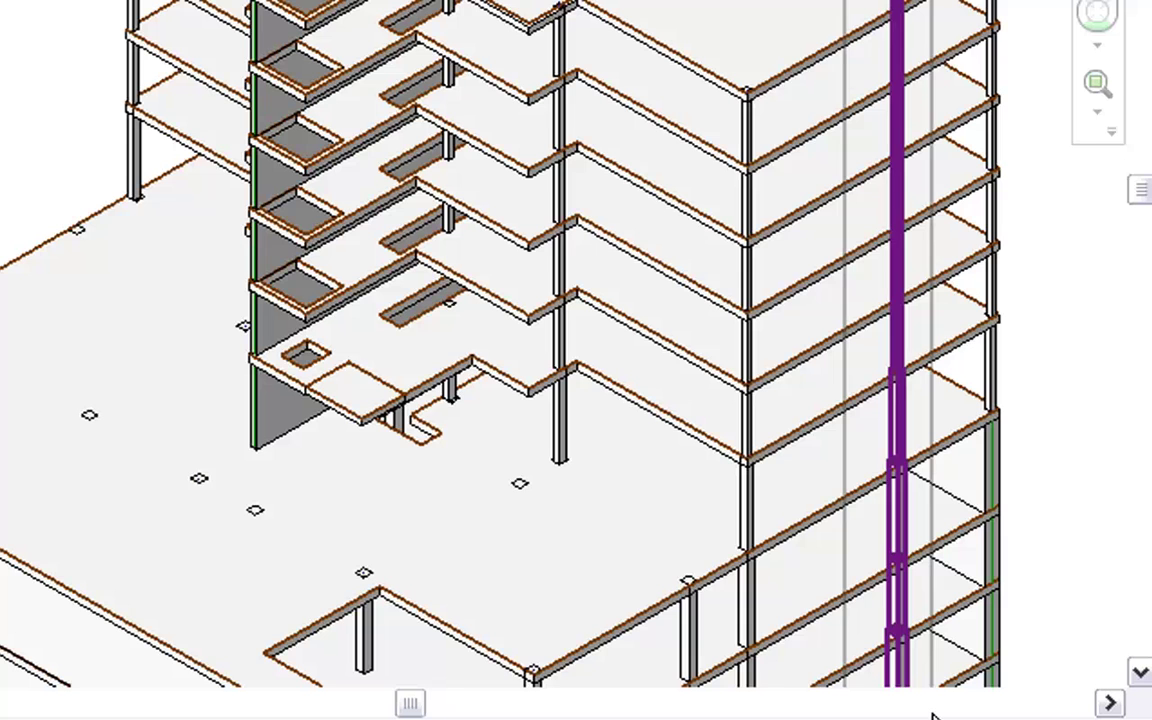
Step: Move one structural column left toward the core and deselect it
middle_click_drag(900, 275, 891, 143, "shift")
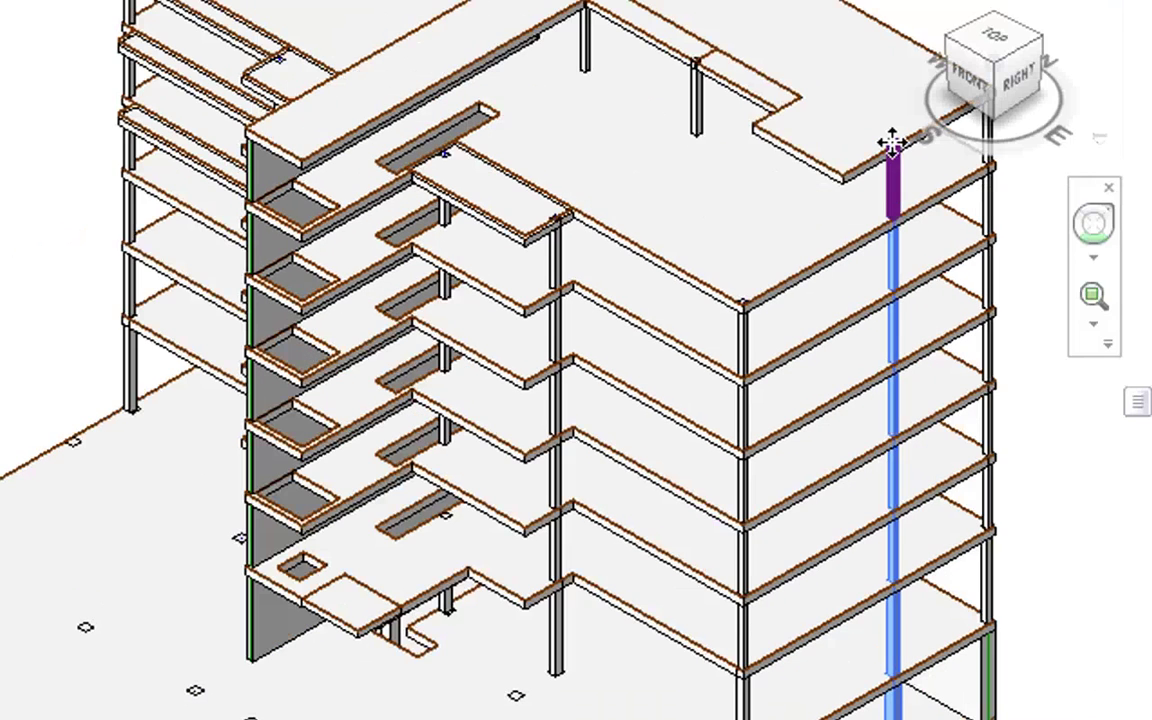
left_click_drag(887, 147, 301, 147)
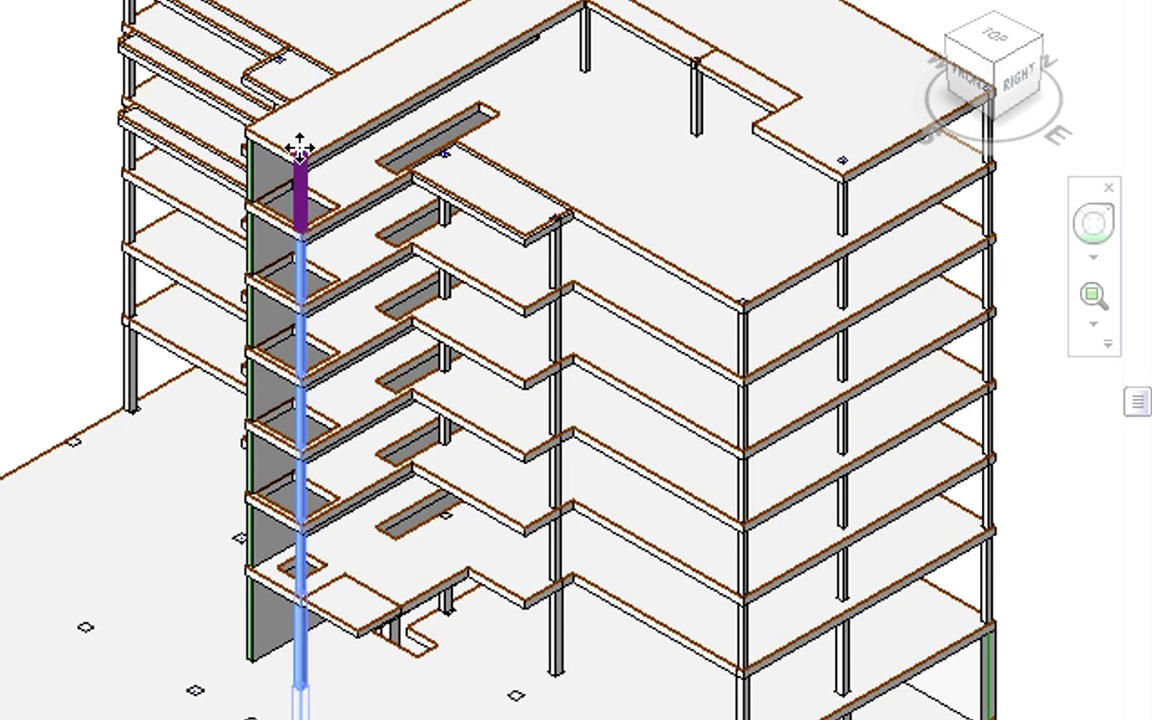
key("Escape")
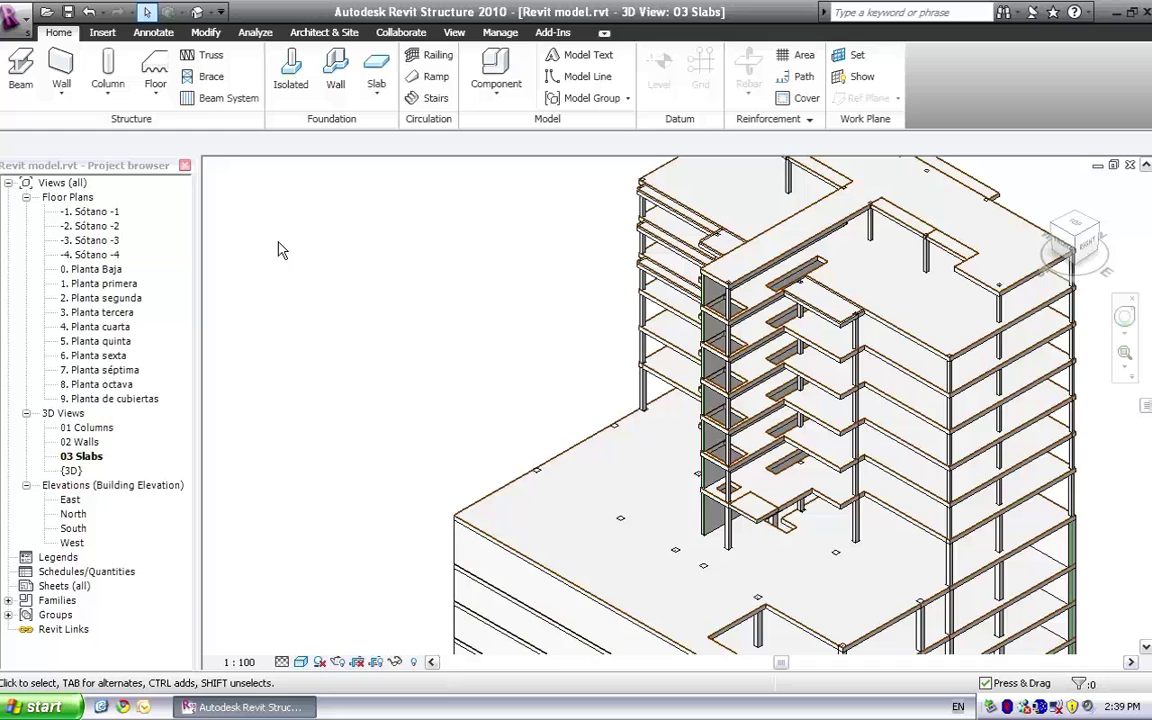
Step: Export the revised model as IFC, changing the file name suffix to Revit model_ver2
left_click(22, 30)
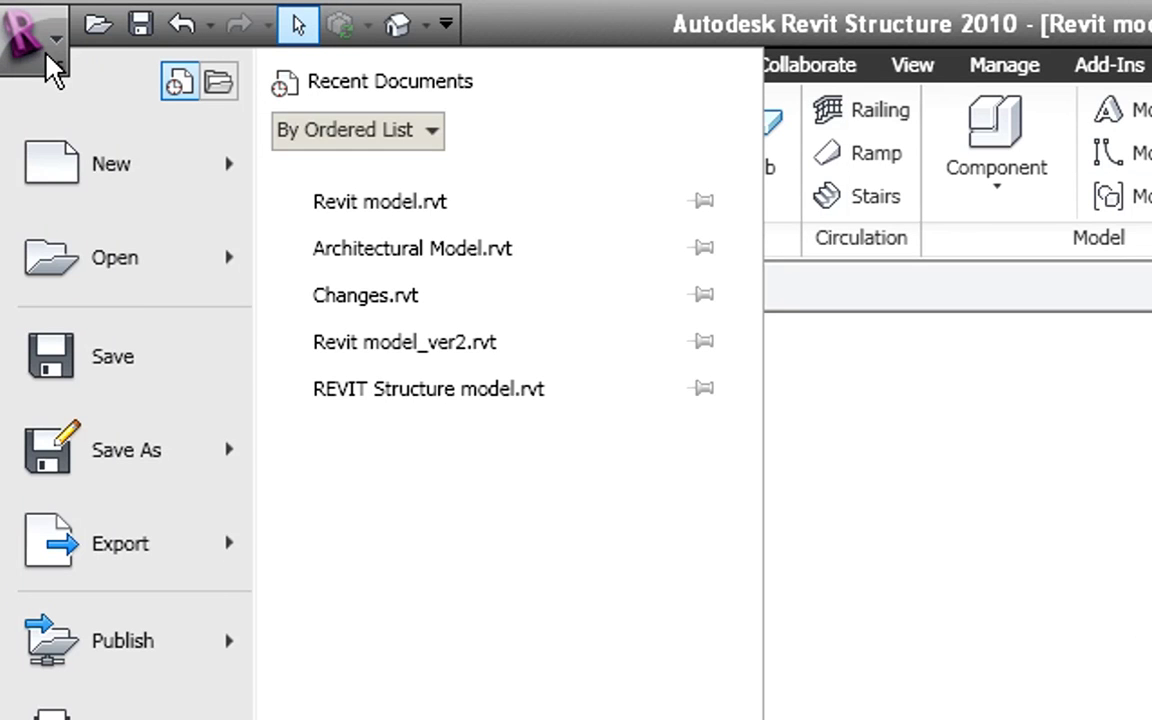
left_click(160, 560)
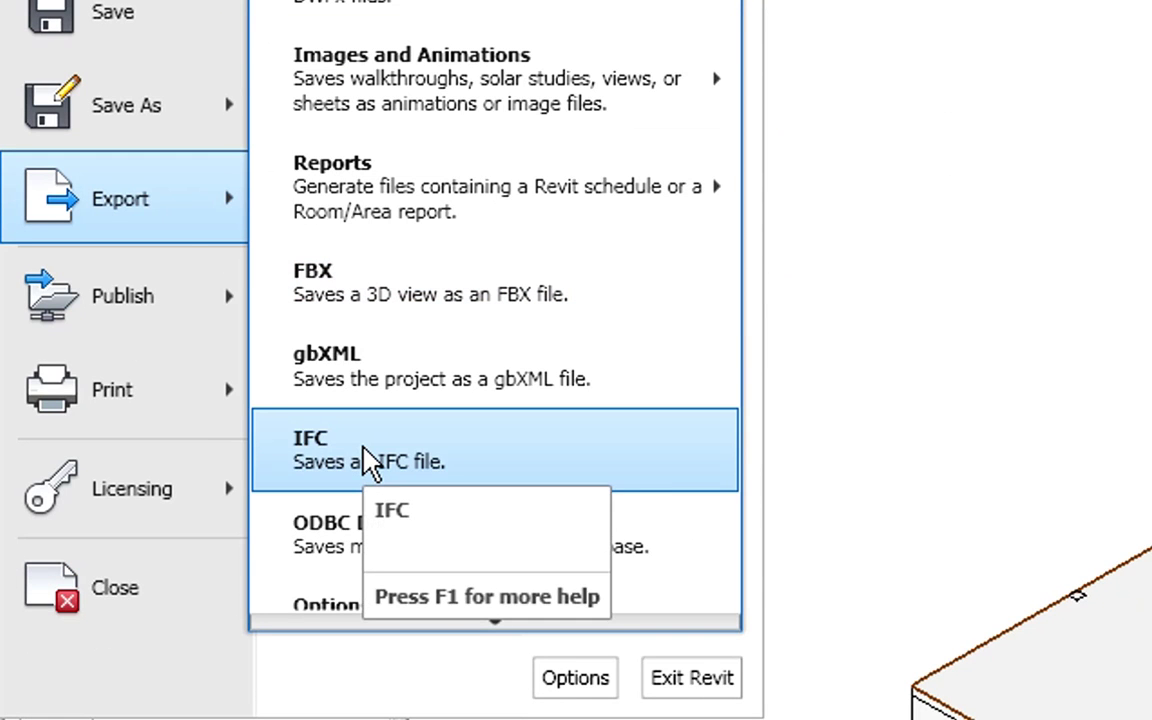
left_click(368, 462)
type("_ver1.ifc")
key("shift+Left")
key("shift+Left")
key("shift+Left")
key("shift+Left")
key("shift+Left")
type("2")
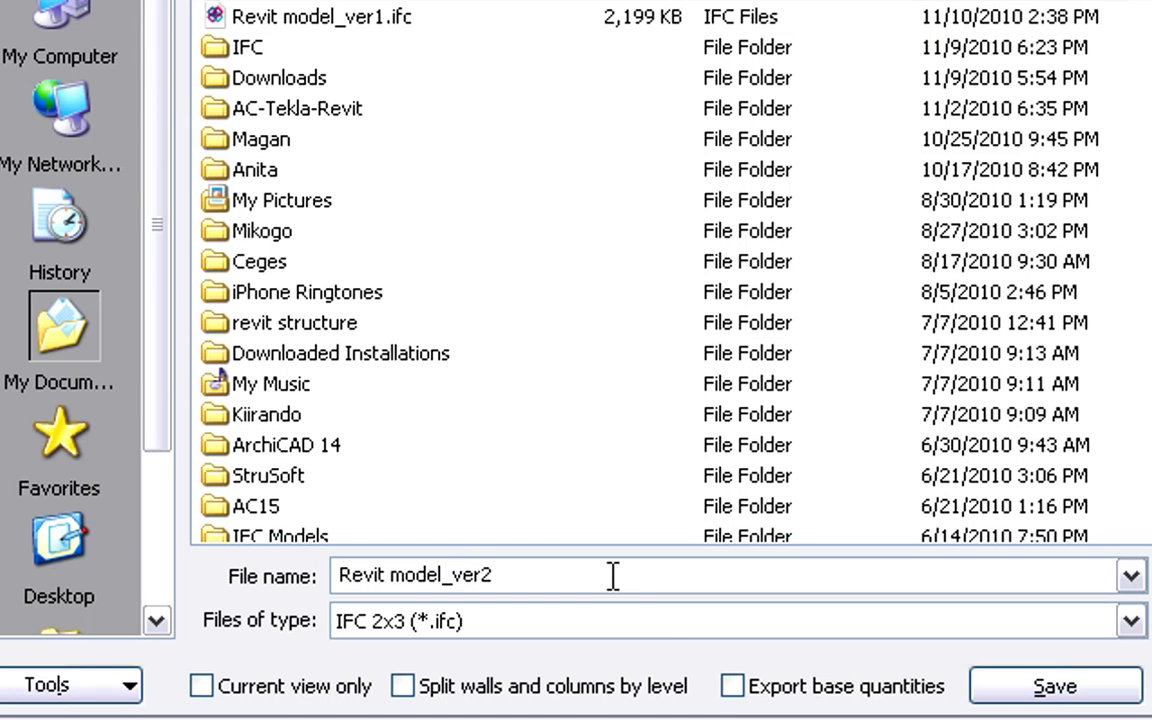
left_click(1045, 688)
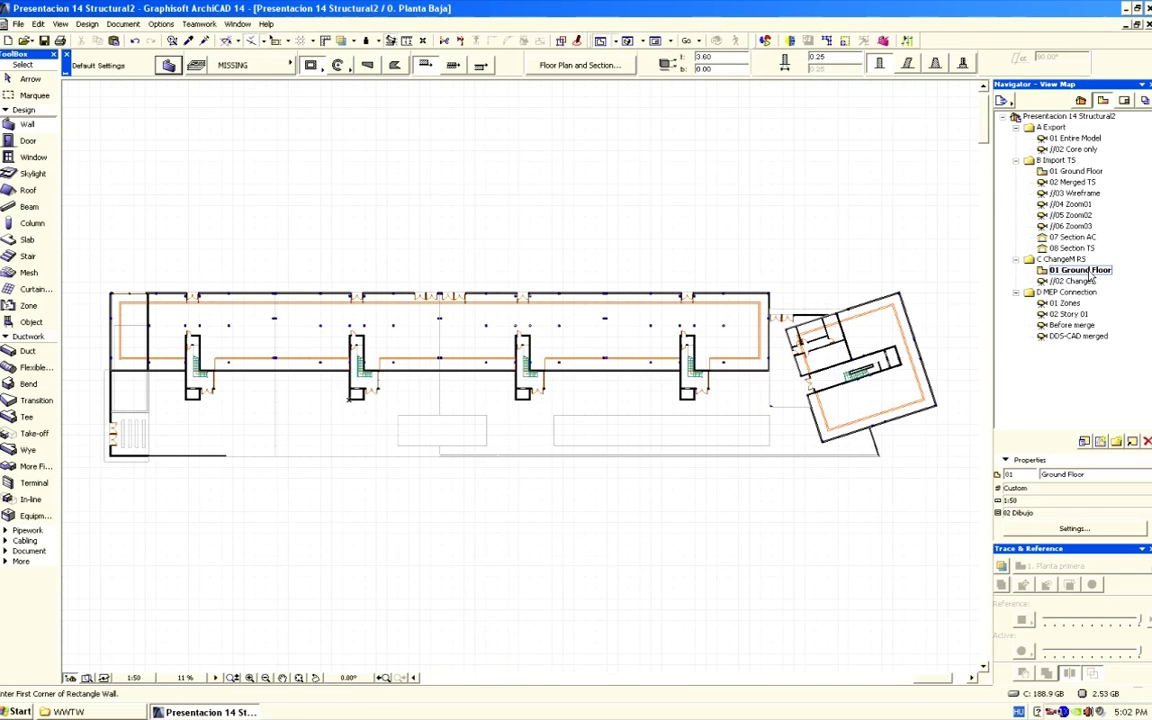
Step: Show the File > File Special > IFC 2x3 submenu with Detect IFC Model Changes
left_click(18, 23)
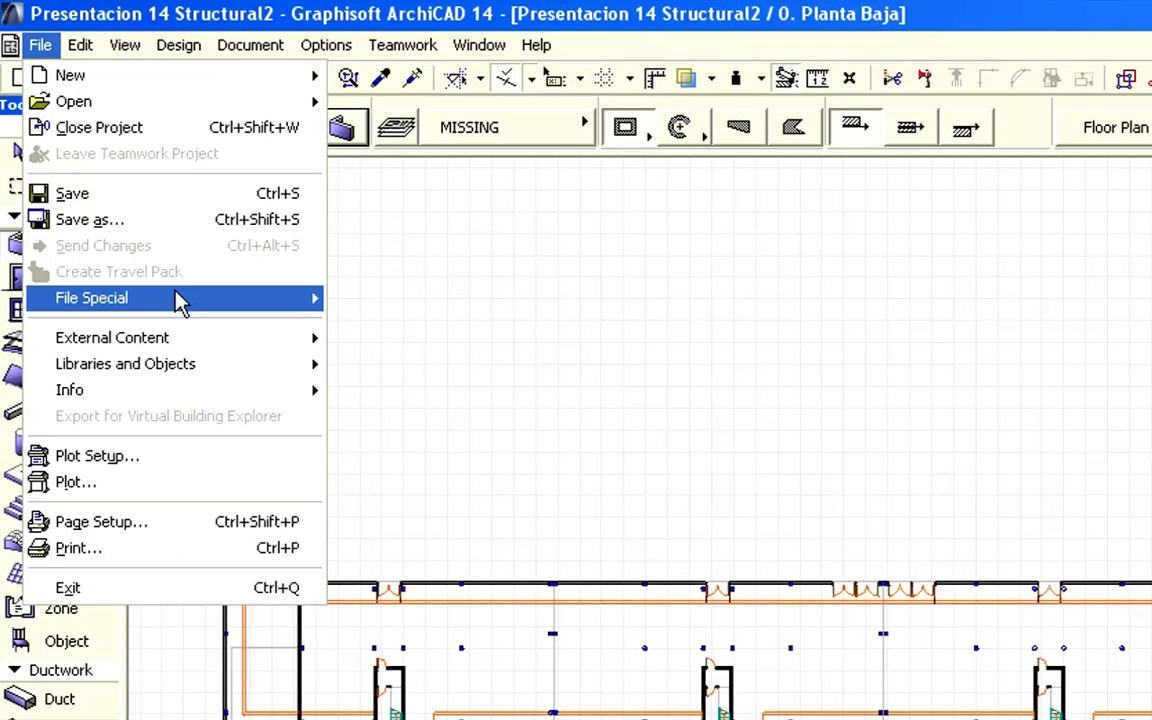
mouse_move(180, 303)
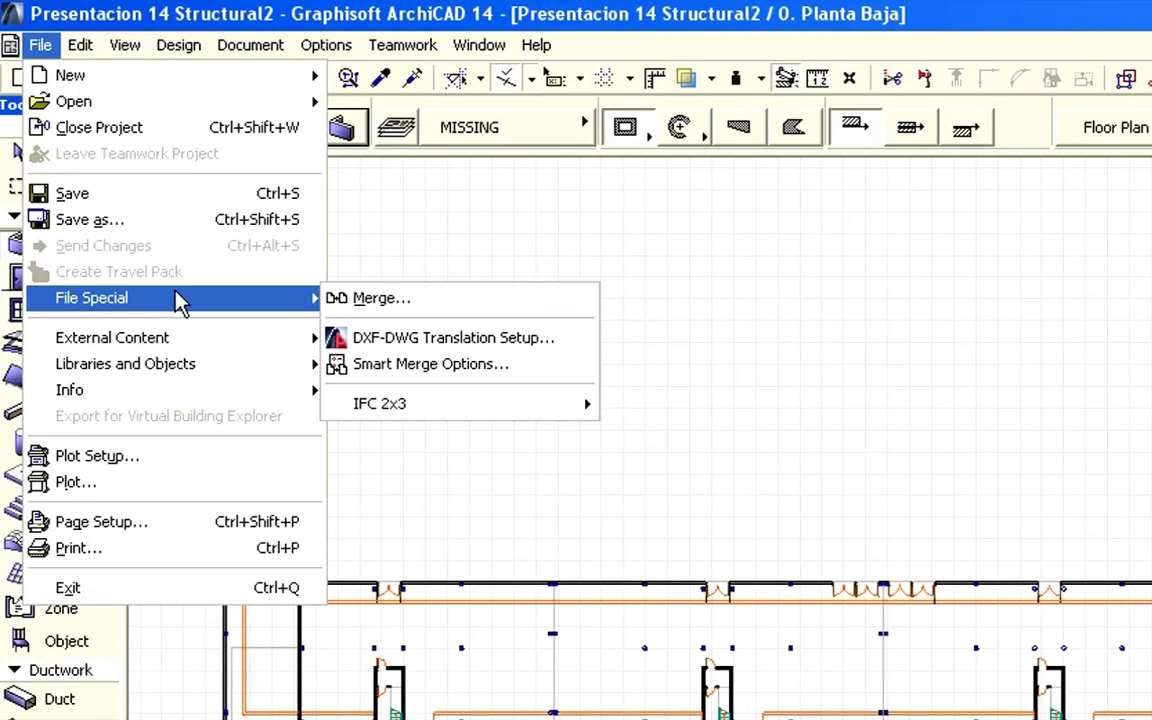
mouse_move(416, 410)
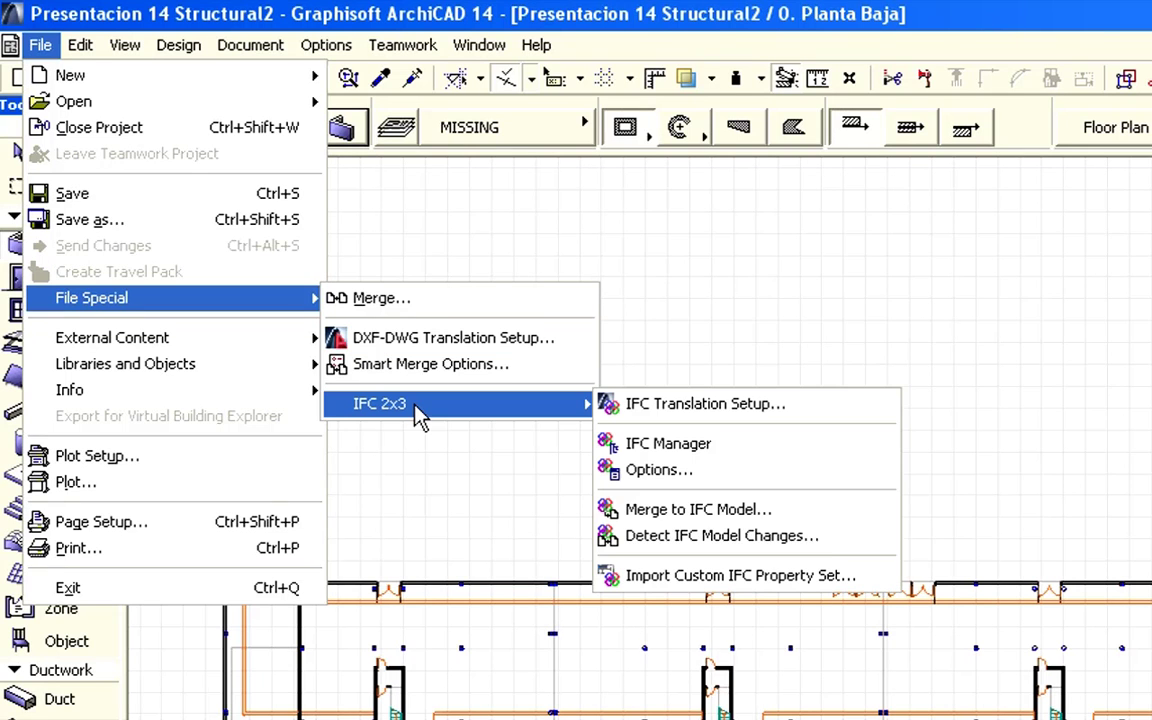
Step: Start change detection with Revit model_ver1.ifc as older and Revit model_ver2.ifc as newer version
left_click(823, 548)
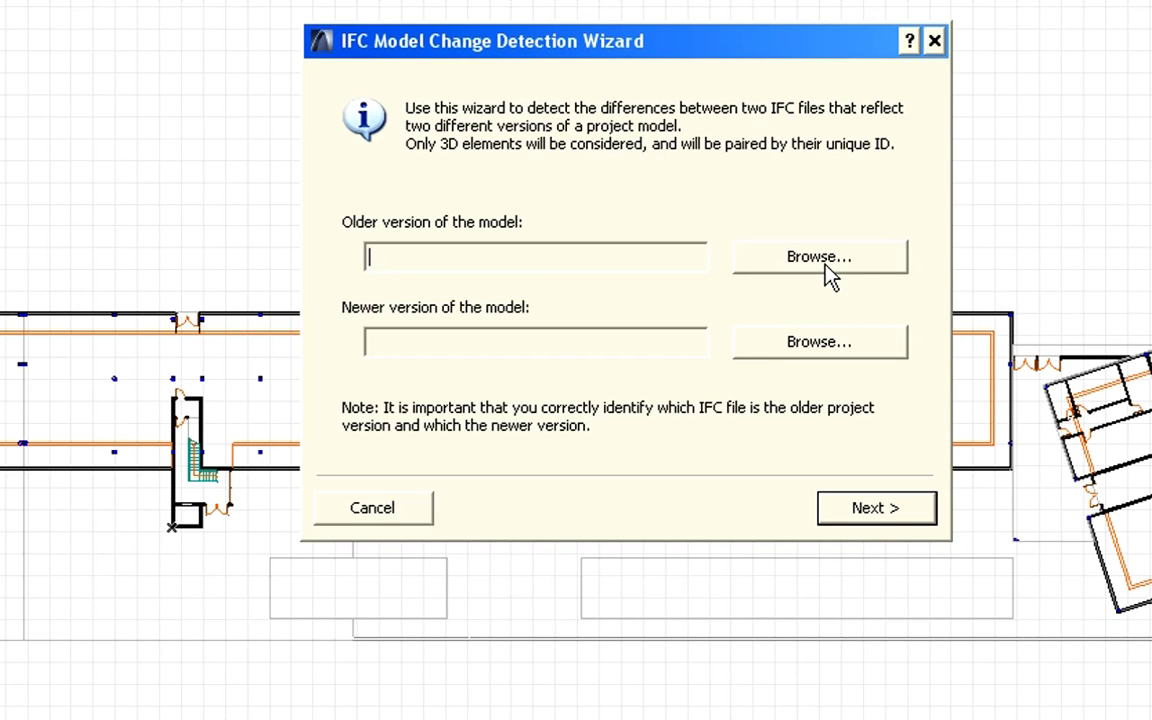
left_click(825, 262)
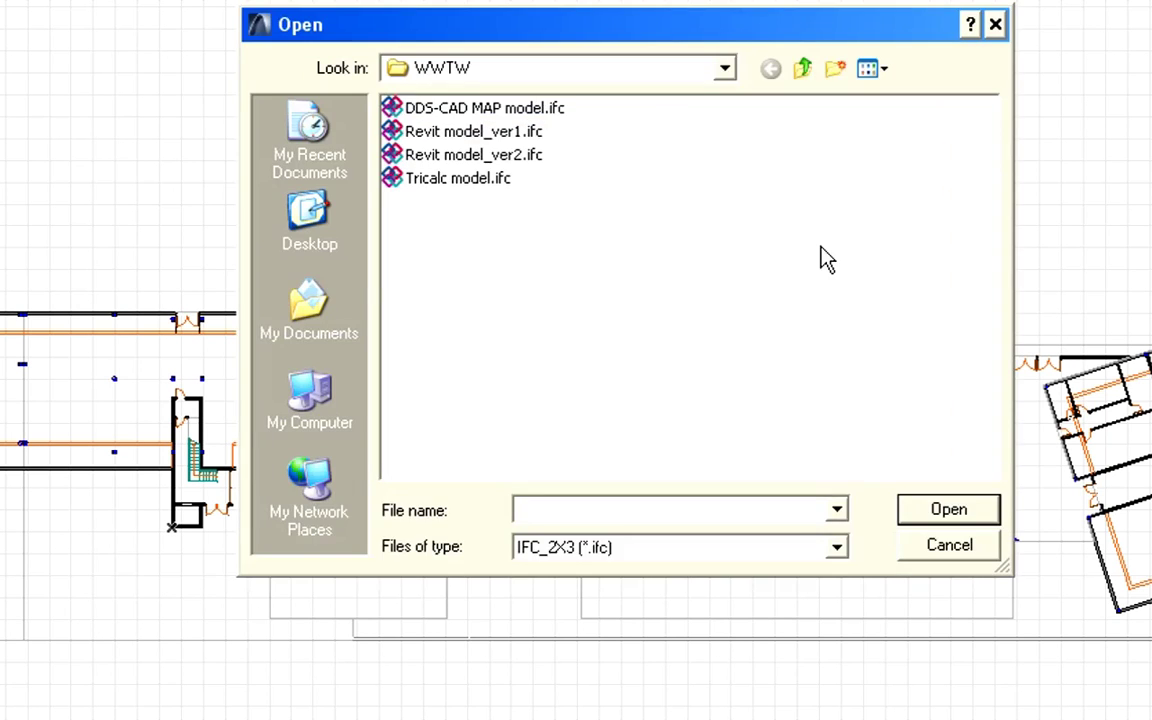
double_click(518, 141)
left_click(812, 340)
left_click(522, 157)
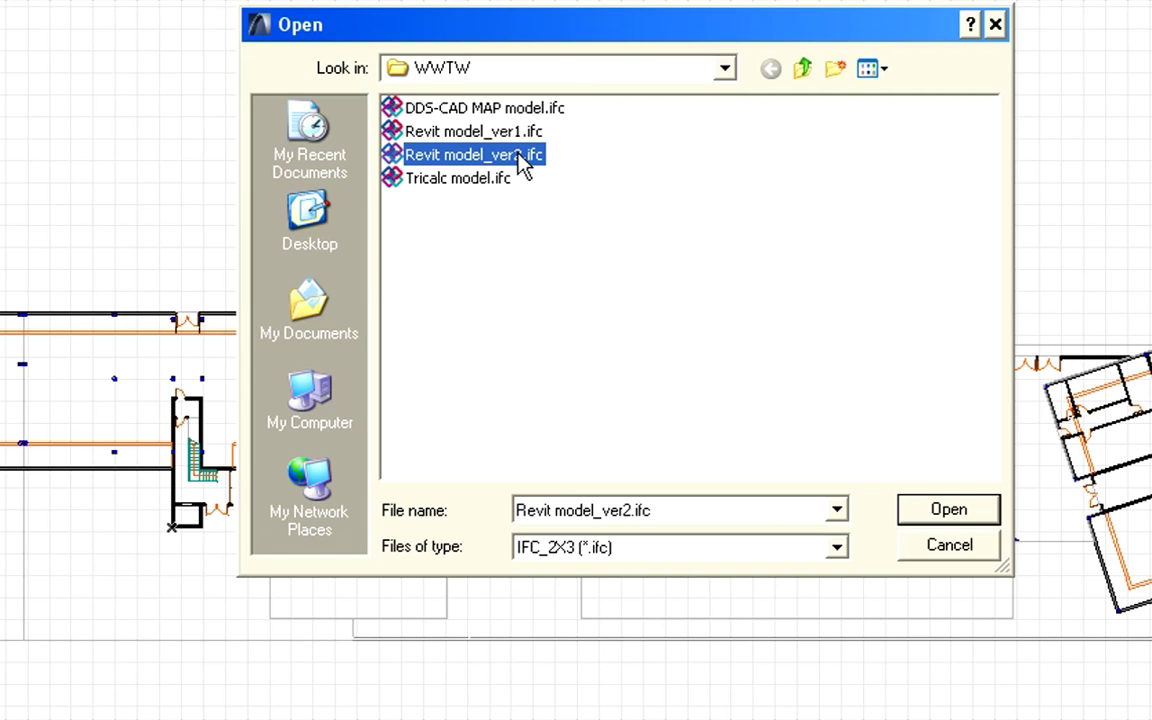
double_click(522, 157)
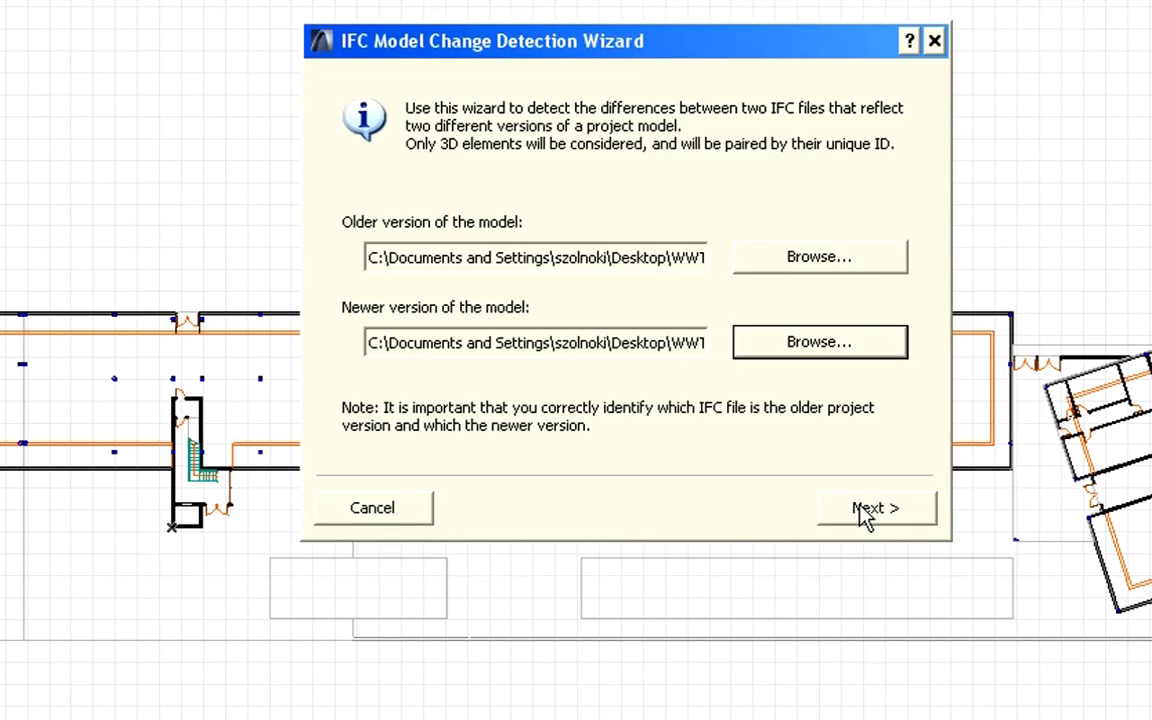
left_click(878, 512)
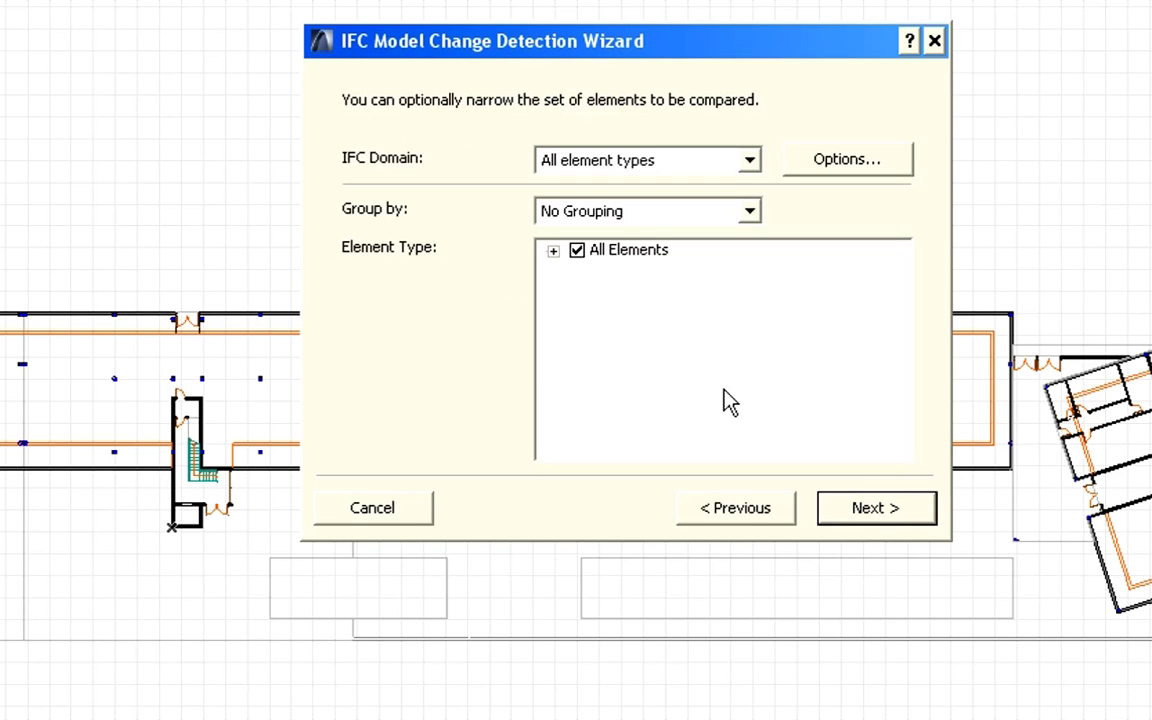
Step: Keep All element types in the filter, leave its options unchanged, and continue to the summary
left_click(750, 162)
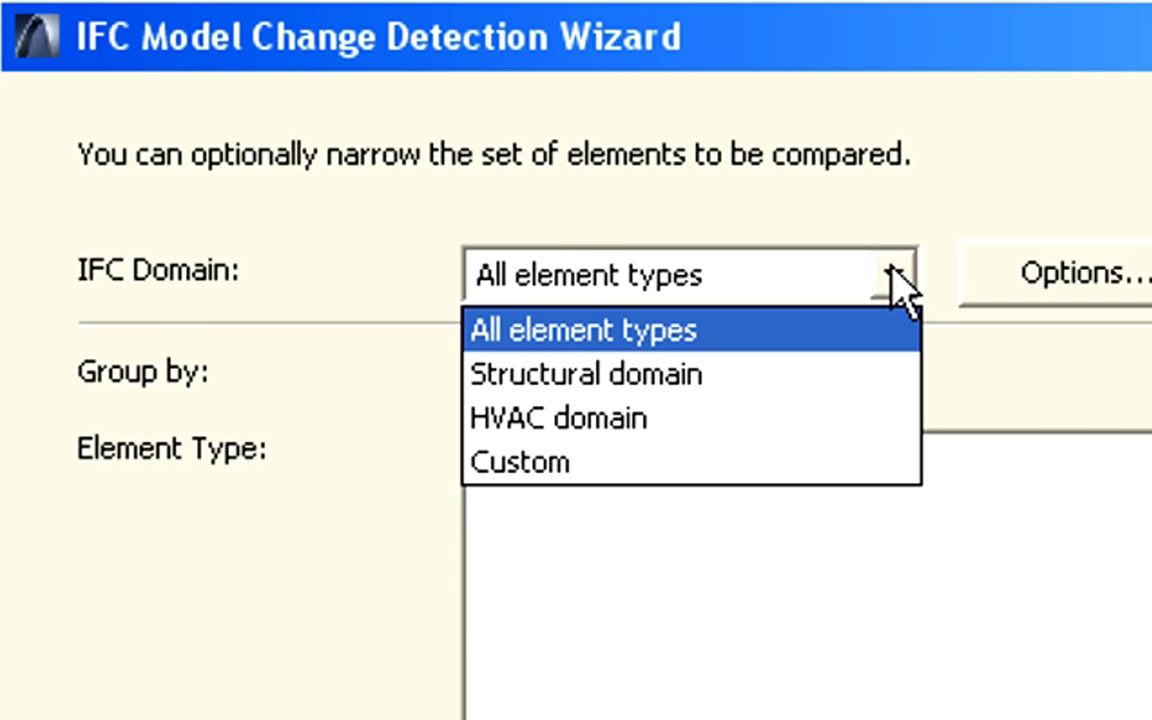
left_click(895, 272)
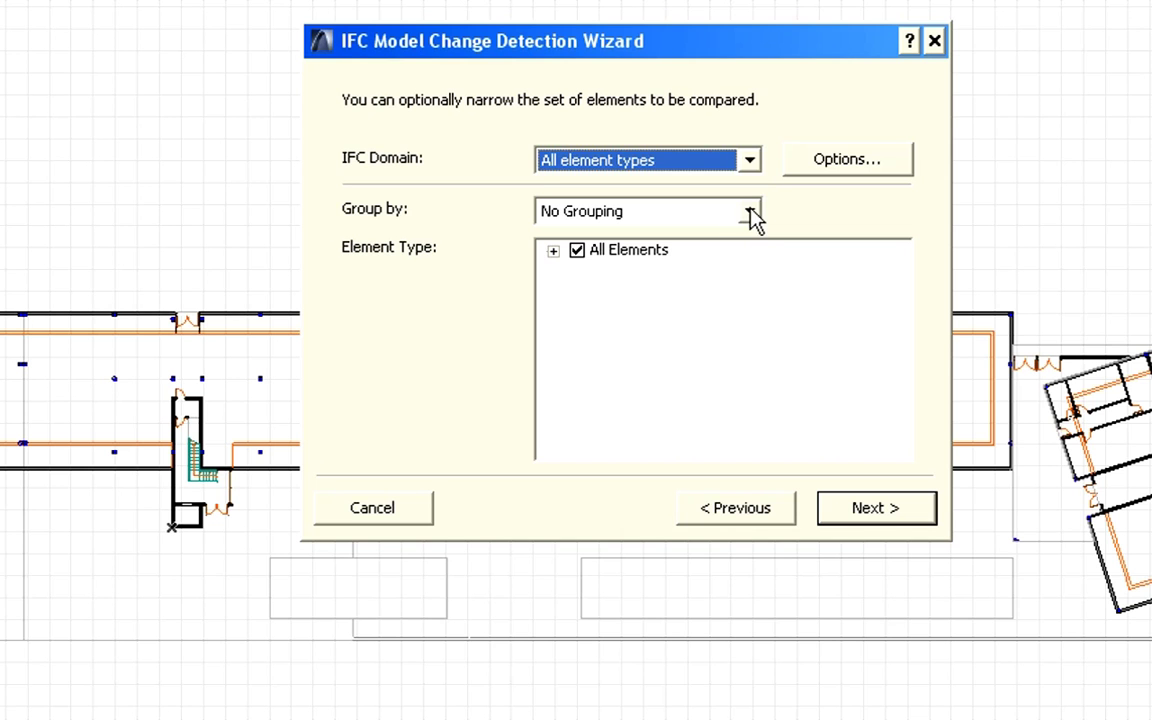
left_click(553, 251)
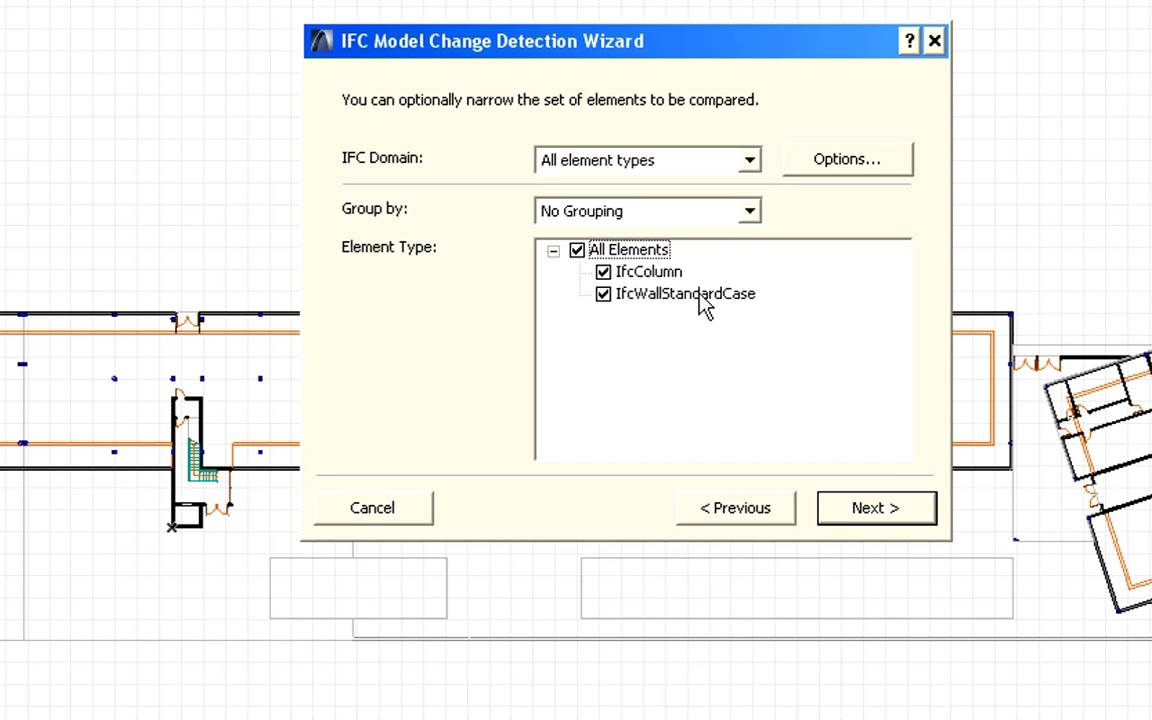
left_click(873, 170)
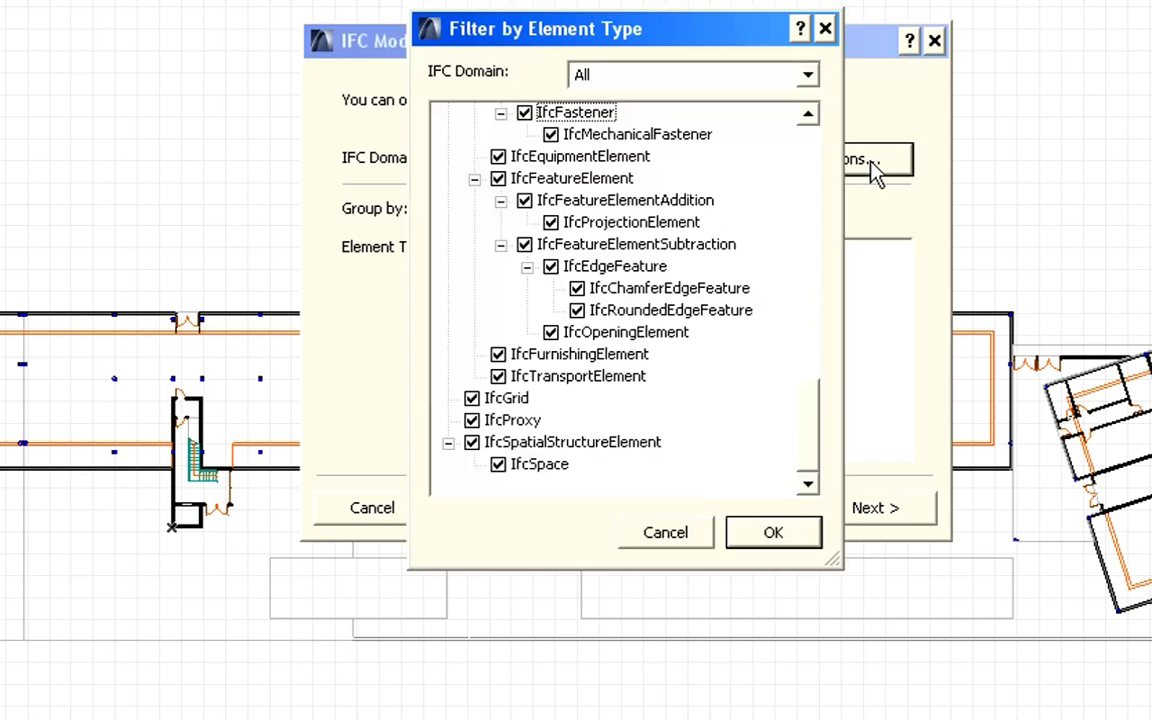
left_click(826, 29)
left_click(880, 508)
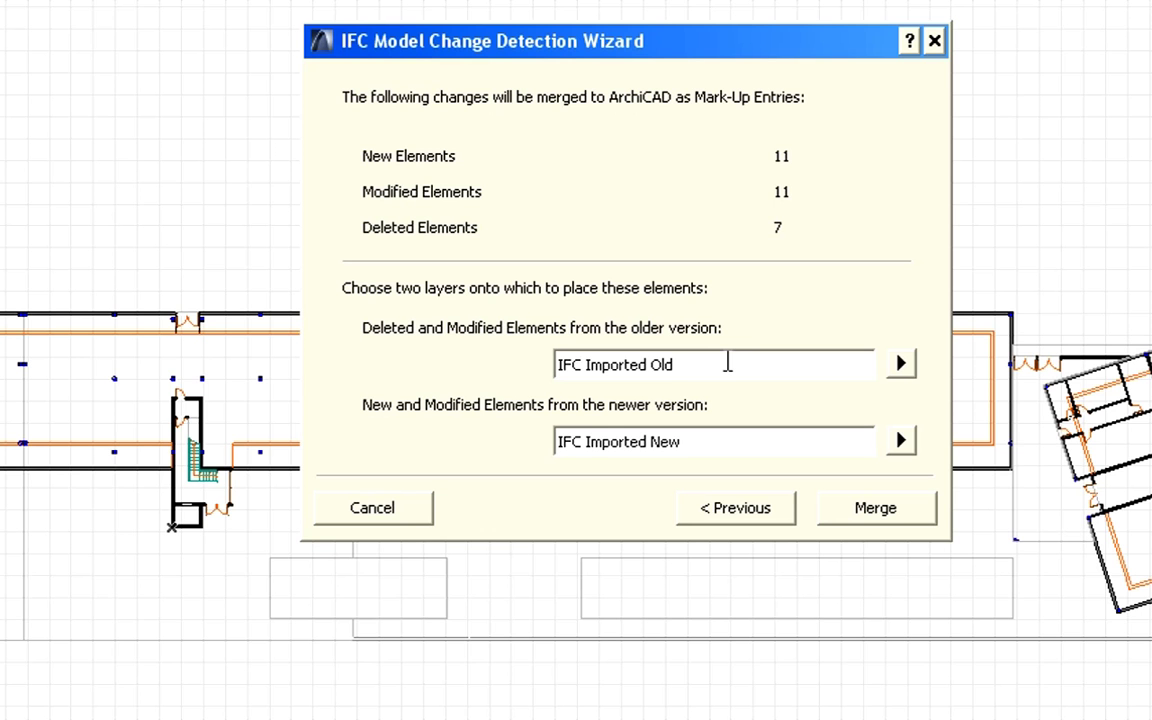
Step: Merge changes onto IFC Imported Old/New layers and open the 02 Changes 3D view
left_click_drag(720, 364, 522, 360)
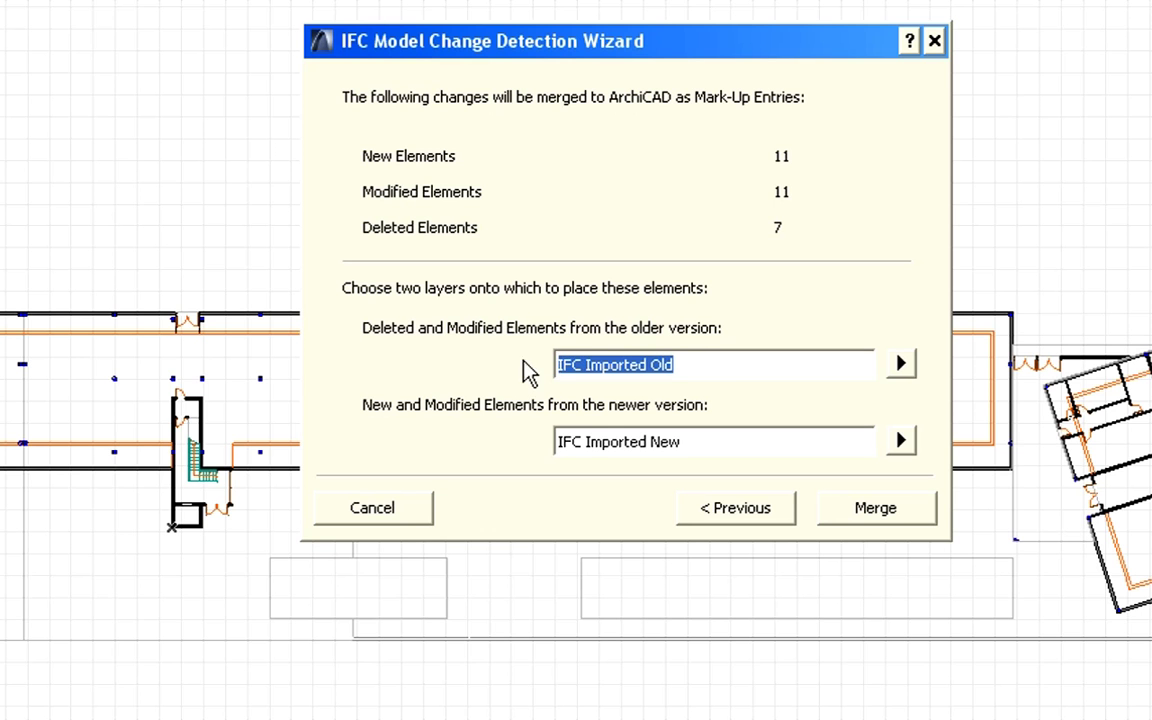
left_click_drag(730, 445, 480, 441)
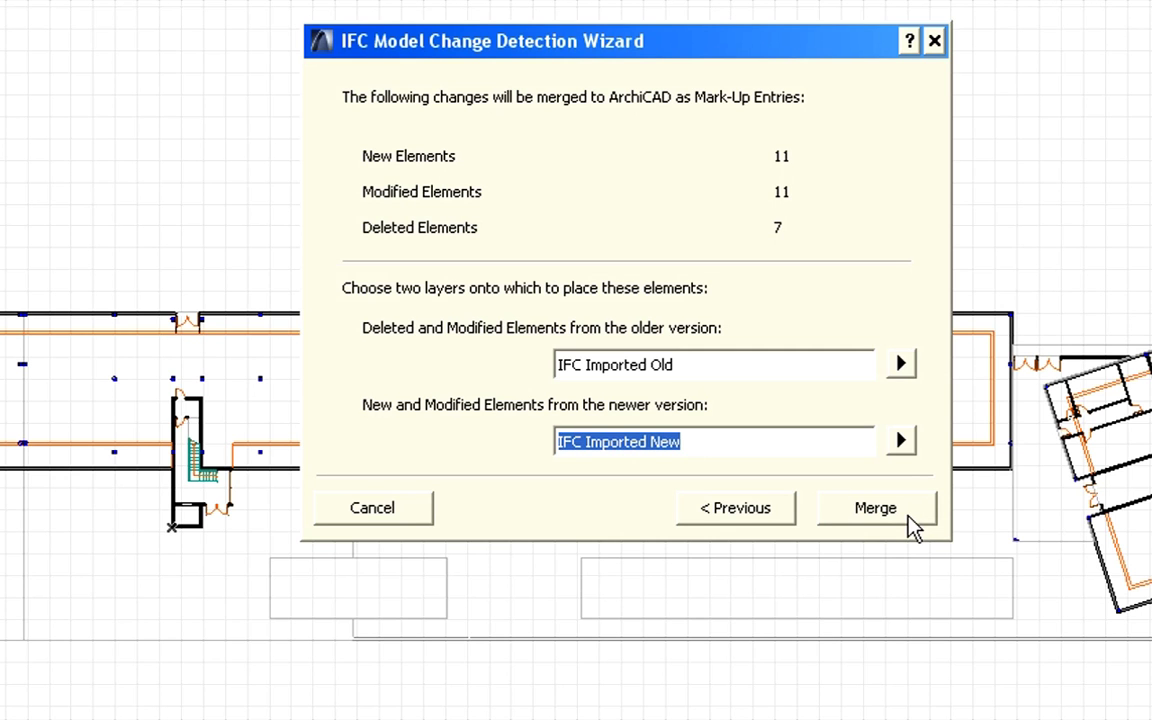
left_click(875, 508)
double_click(1075, 281)
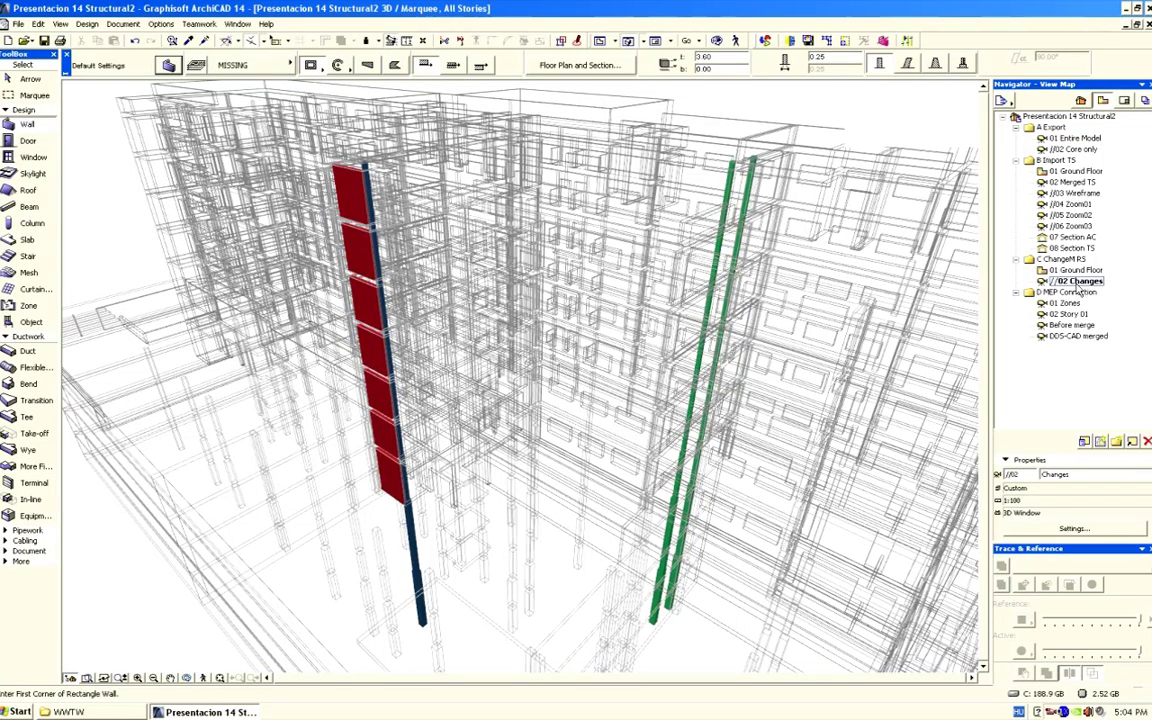
Step: Open the Mark-Up Tools palette and scroll through the colour-coded mark-up entries list
left_click(577, 41)
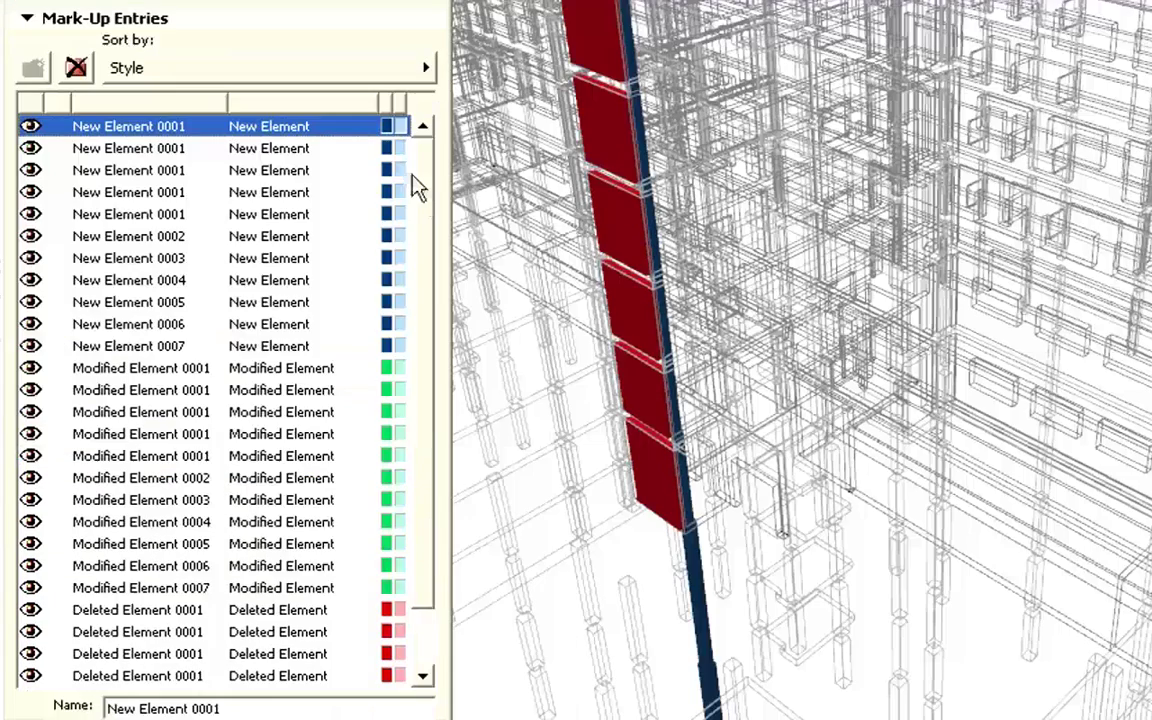
scroll(427, 613, "down", 1)
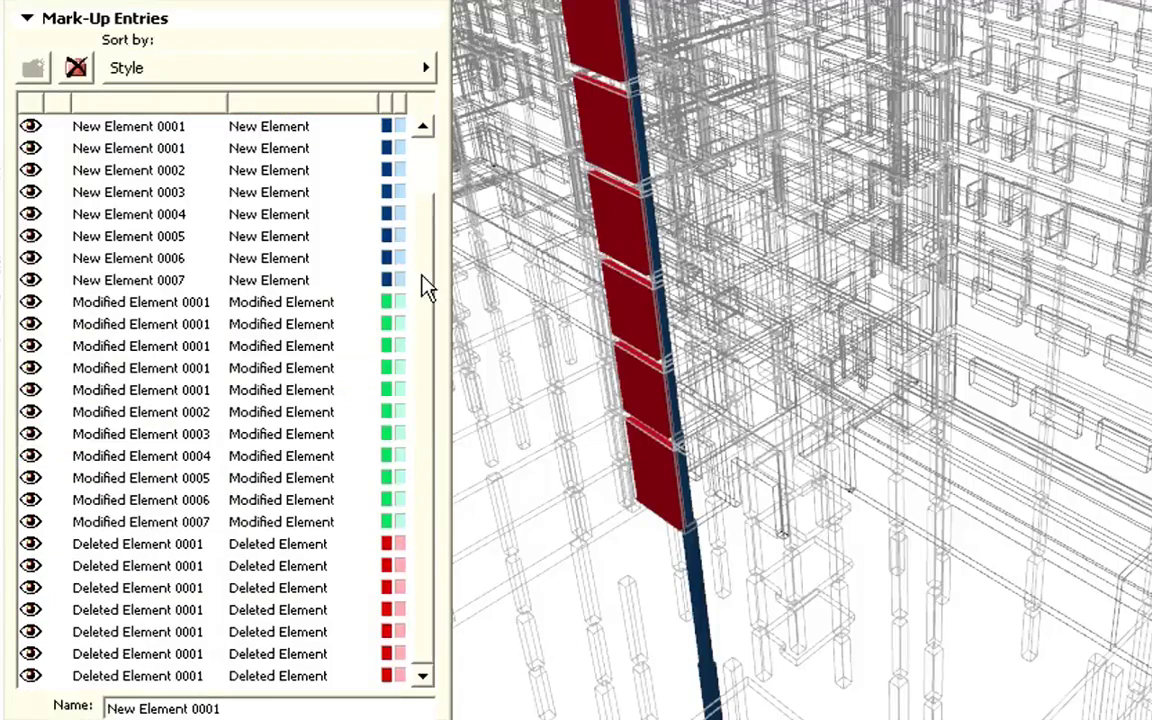
scroll(430, 260, "up", 1)
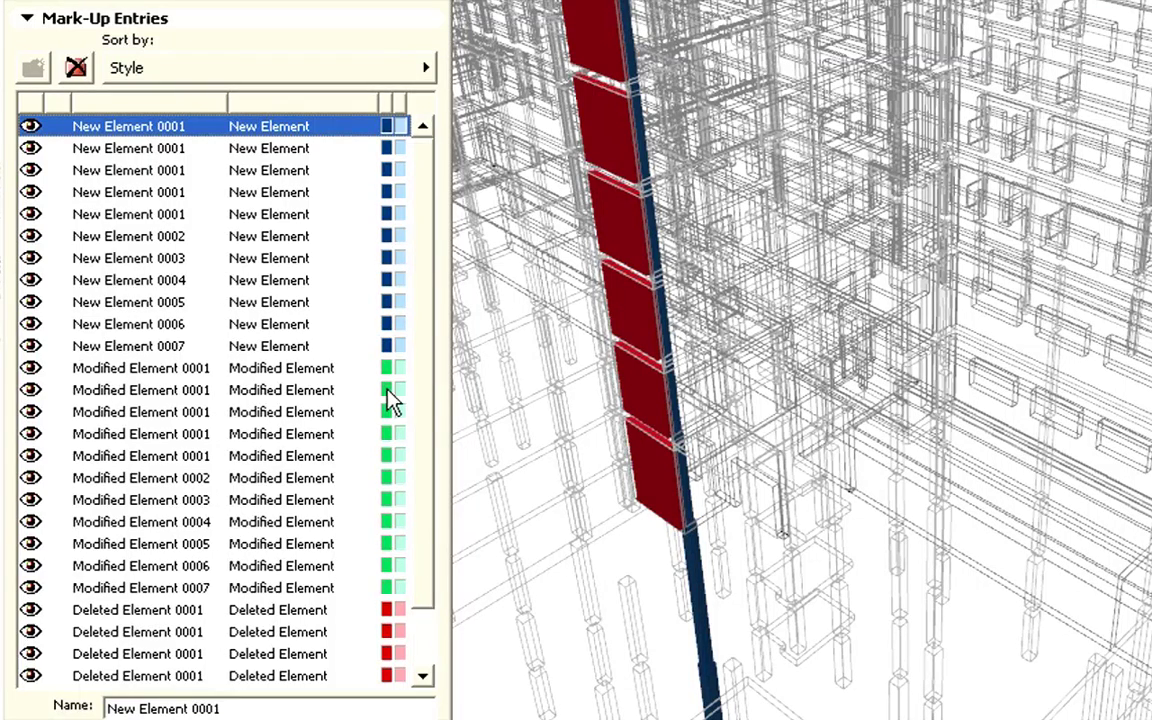
left_click_drag(430, 548, 429, 360)
Step: Make Deleted Element 0001 active, select the deleted wall panel, and focus on it
left_click(298, 611)
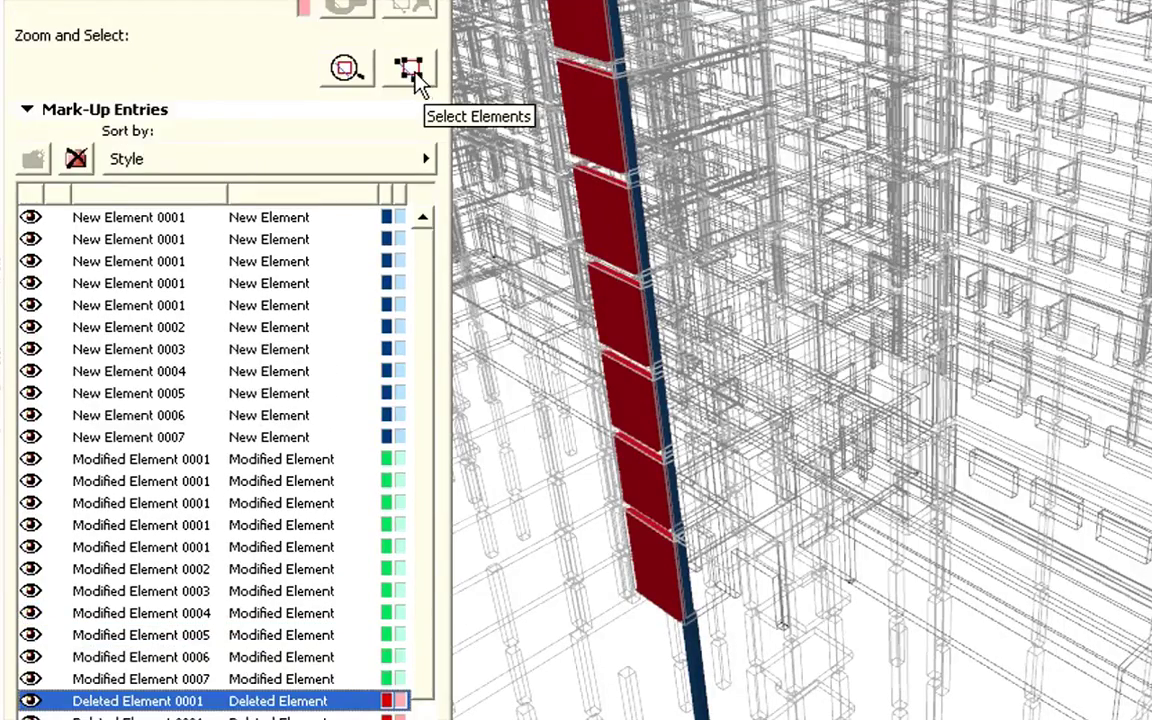
left_click(419, 82)
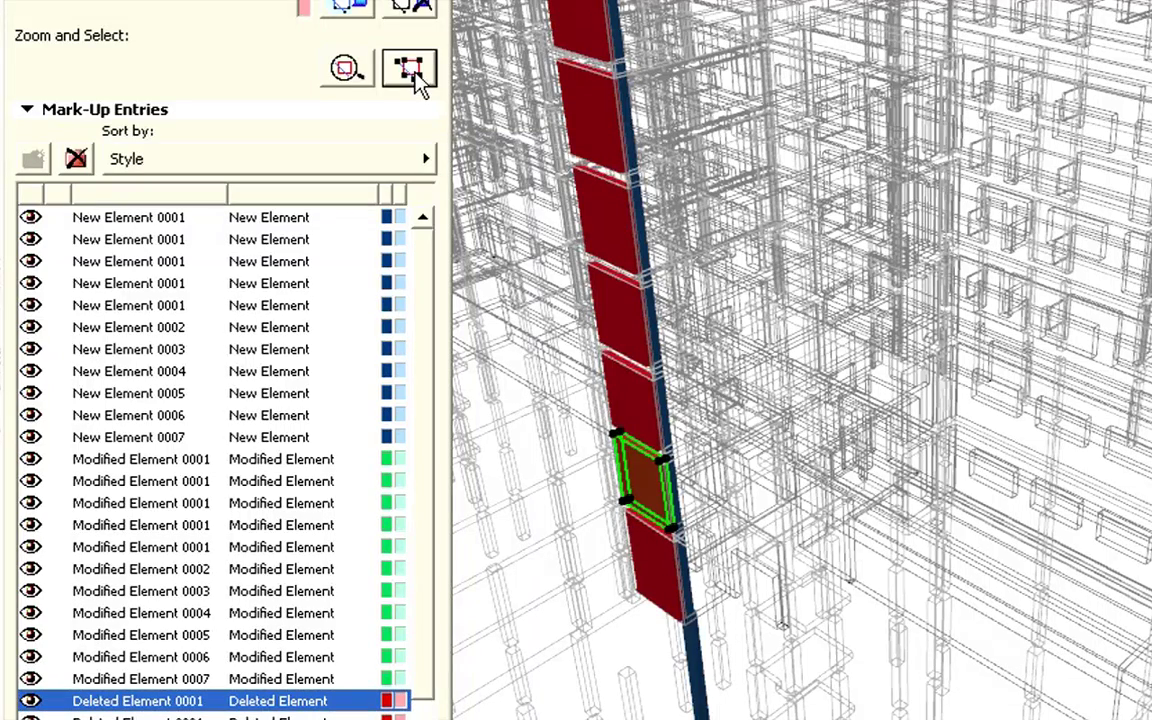
left_click(346, 70)
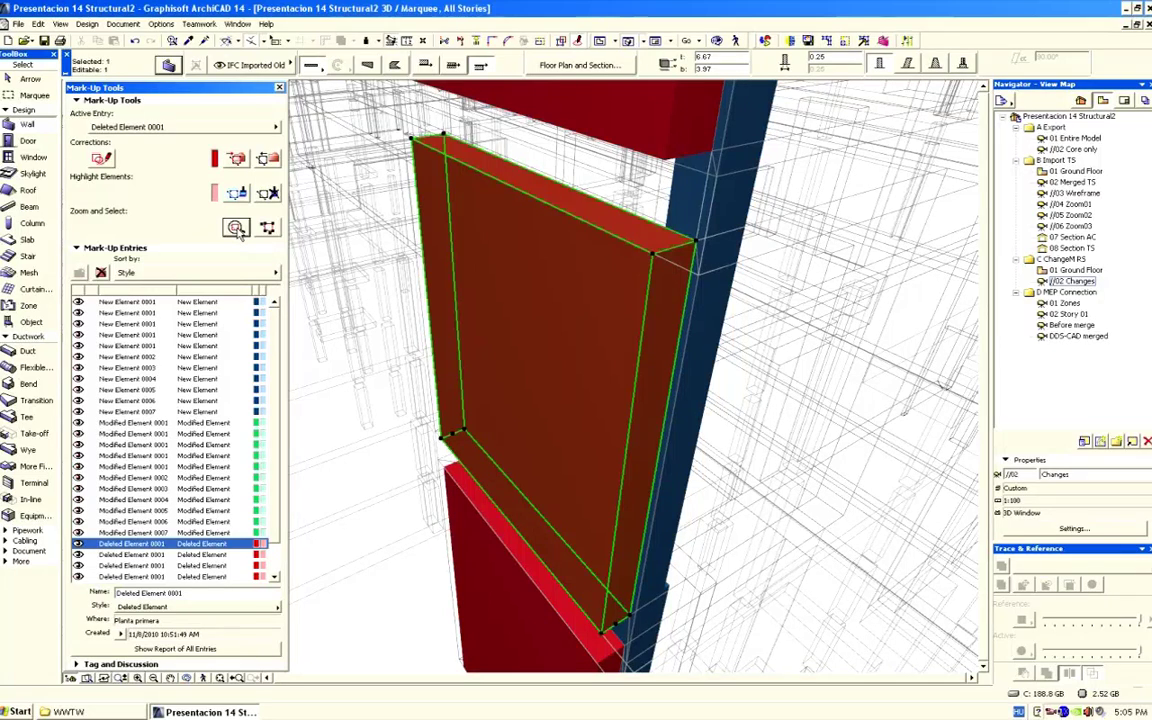
Step: Make New Element 0001 active, focus on and select the new column, then orbit around it
left_click(199, 302)
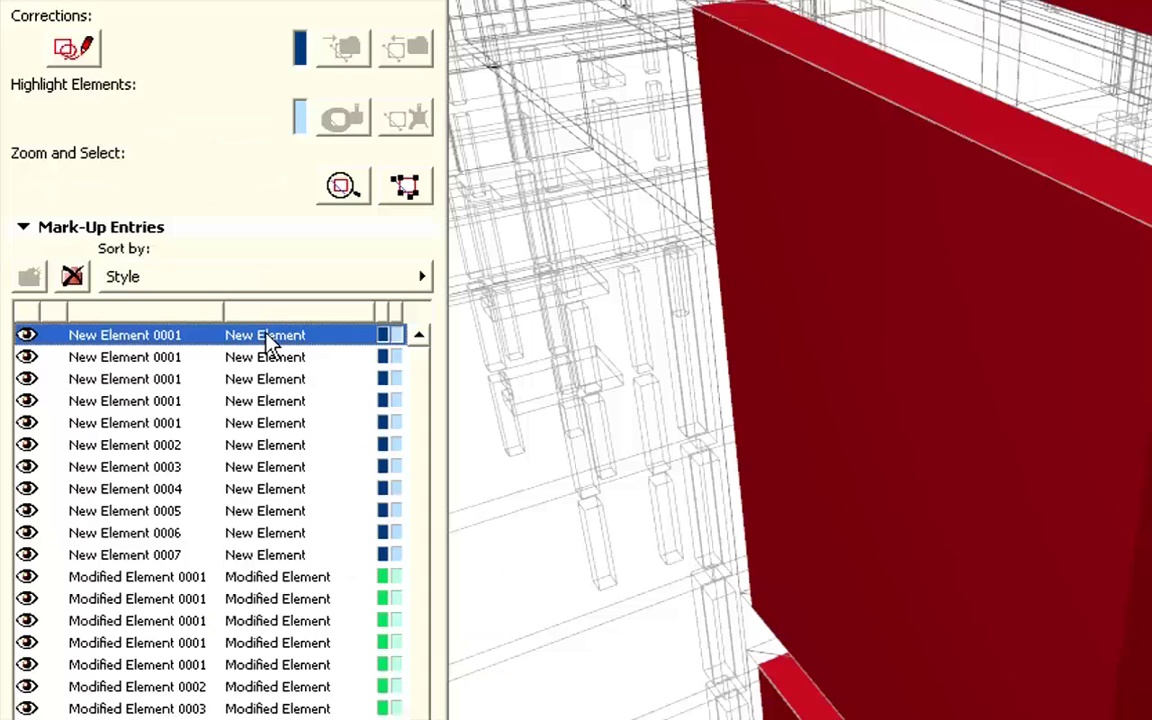
left_click(343, 186)
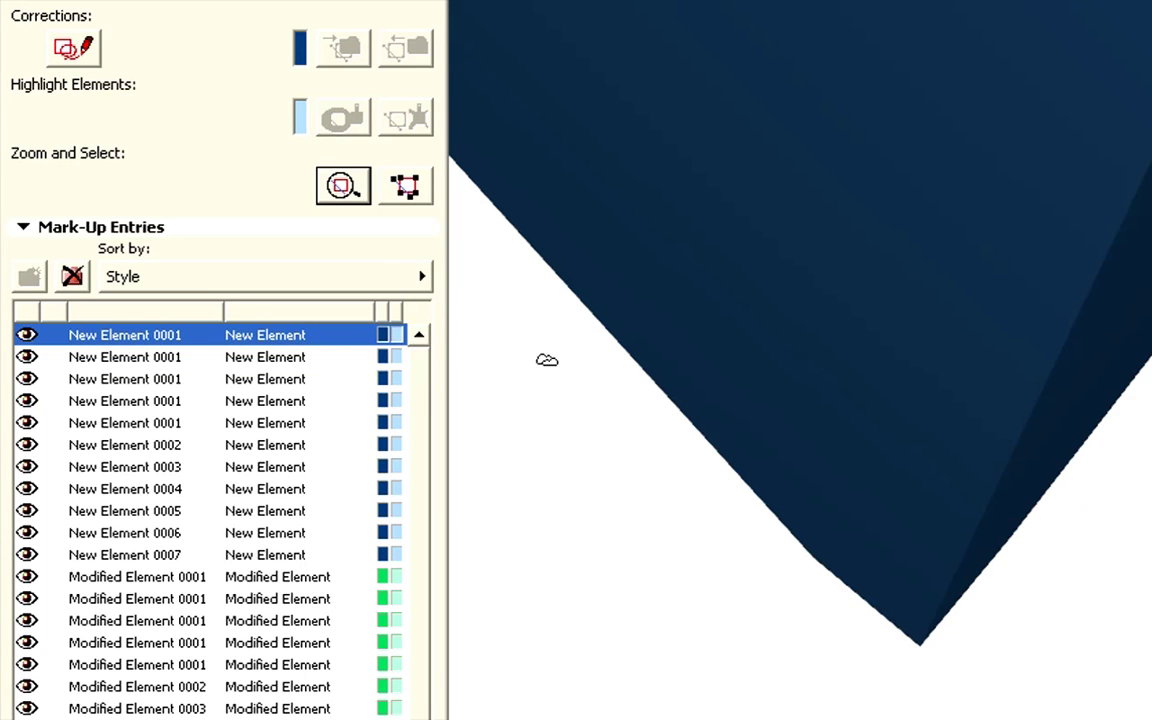
left_click(405, 186)
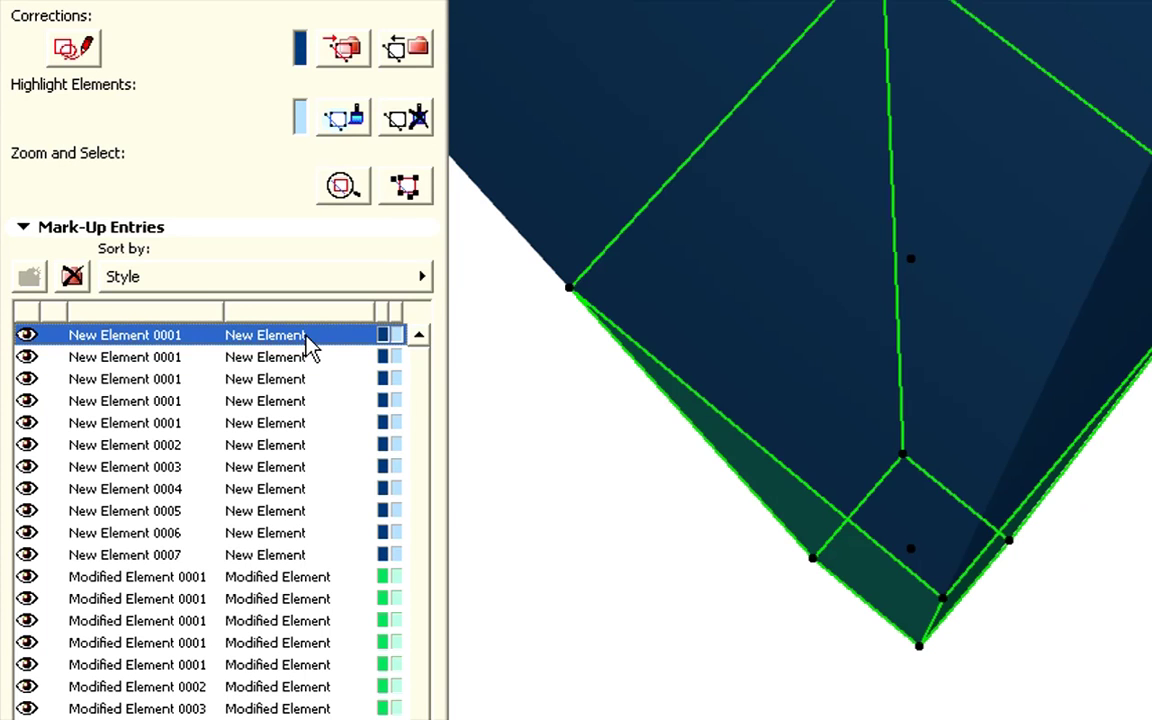
left_click_drag(1070, 545, 1150, 440)
Step: Inspect the selected column's settings, including ID 2P-22 1558:Conc, and cancel without changes
left_click(166, 64)
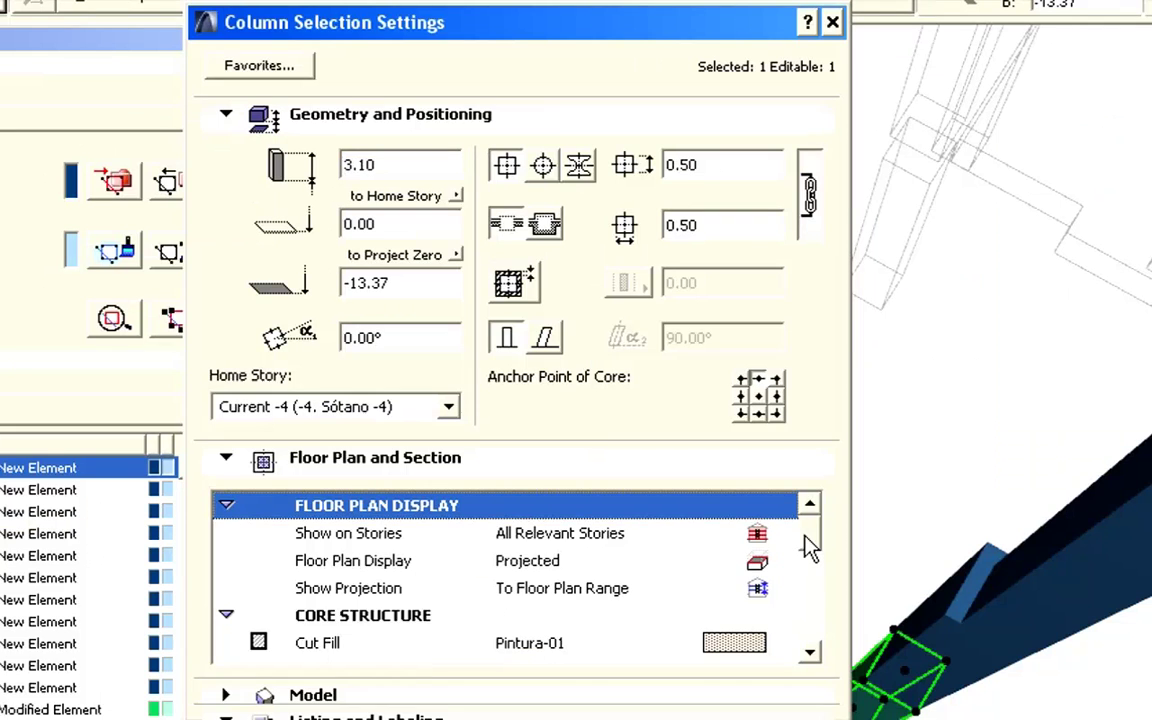
left_click_drag(810, 545, 810, 655)
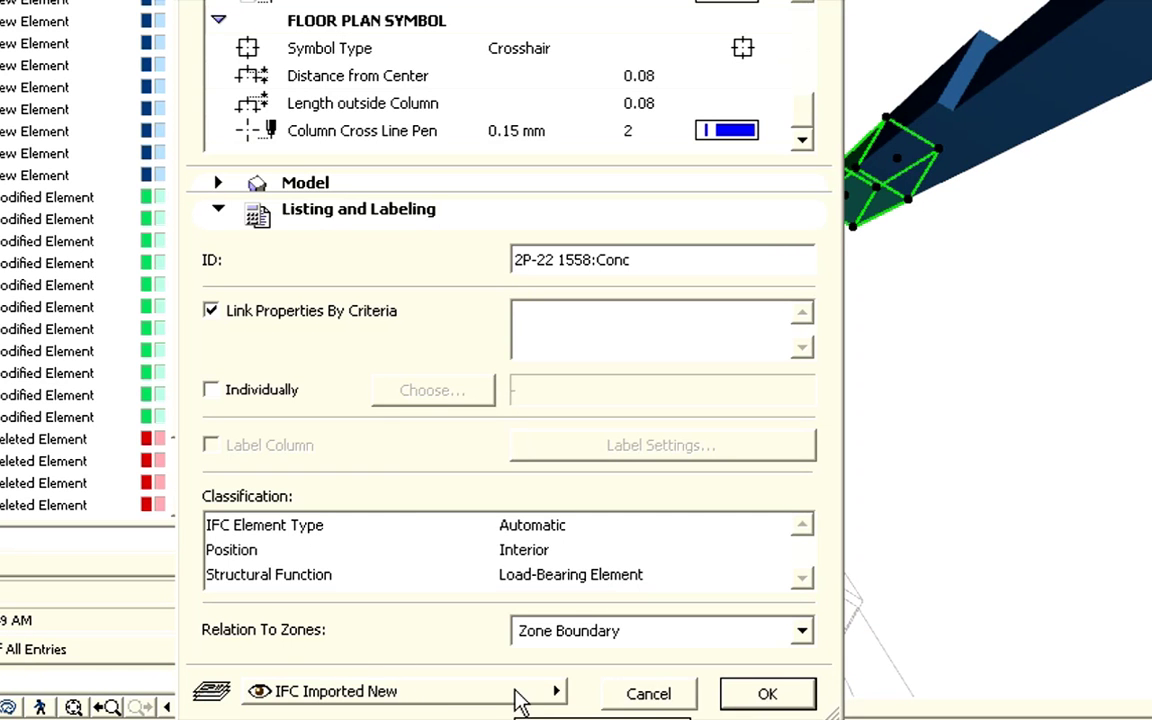
left_click(650, 693)
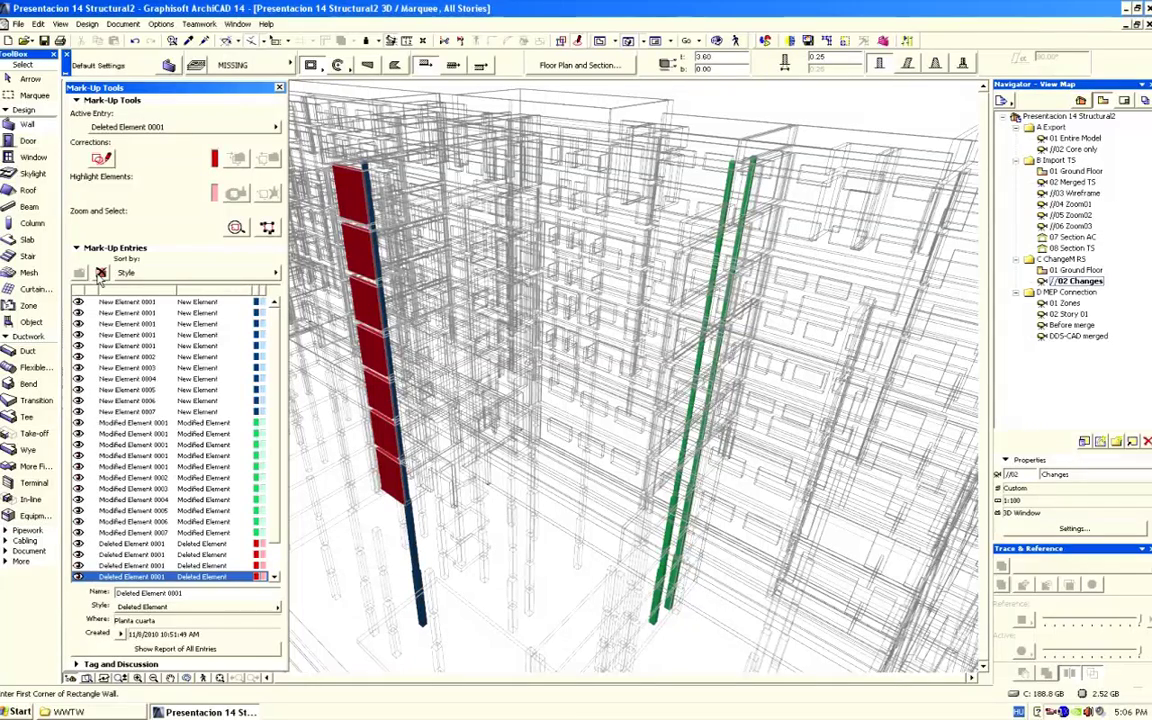
Step: Close the Mark-Up Tools palette to reveal the full colour-coded wireframe model
left_click(280, 89)
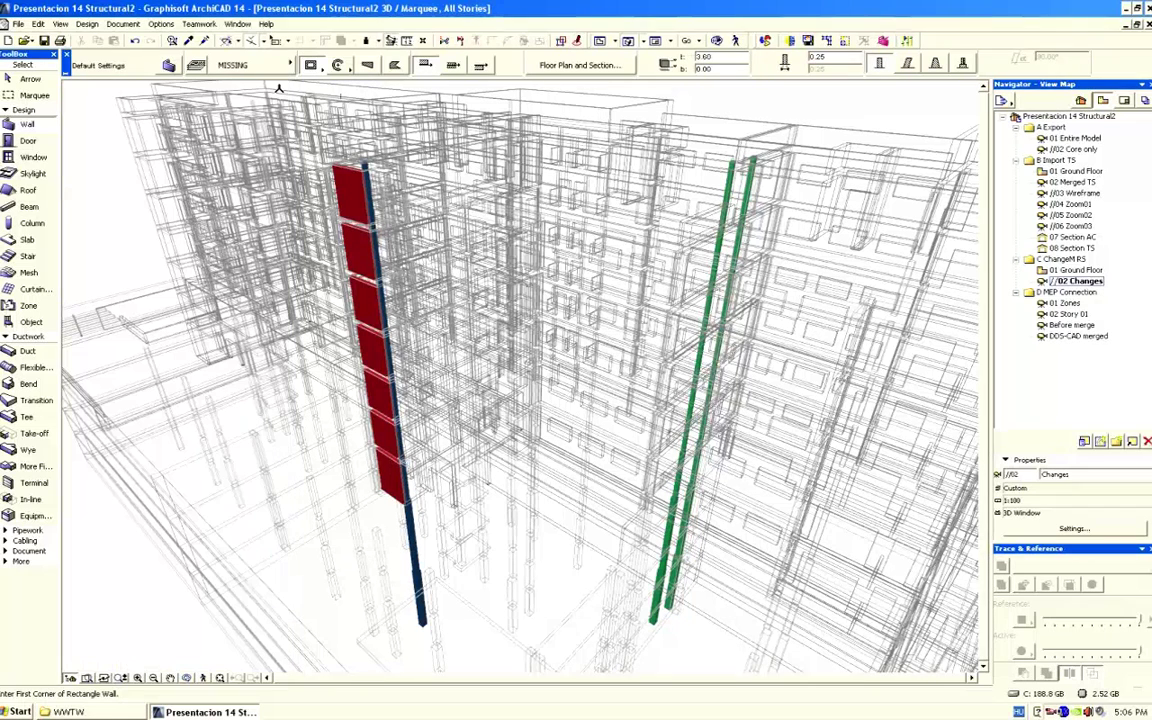